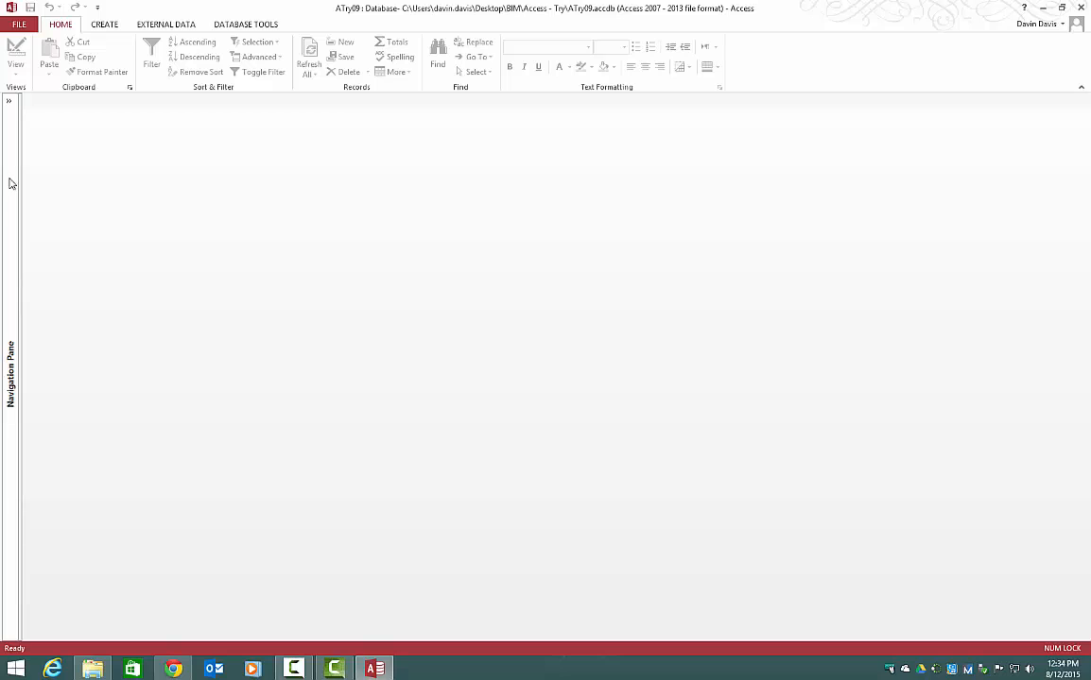
Expand the list of database objects and open the Students table.
{"action": "left_click", "coordinate": [7, 166]}
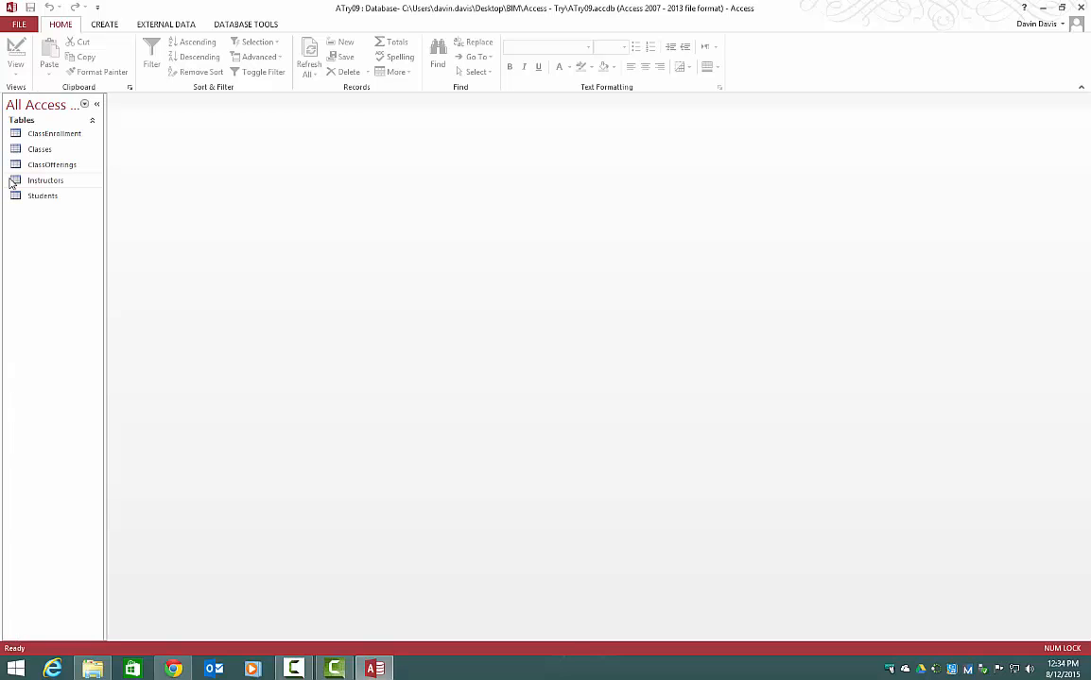
{"action": "left_click", "coordinate": [53, 197]}
{"action": "double_click", "coordinate": [53, 196]}
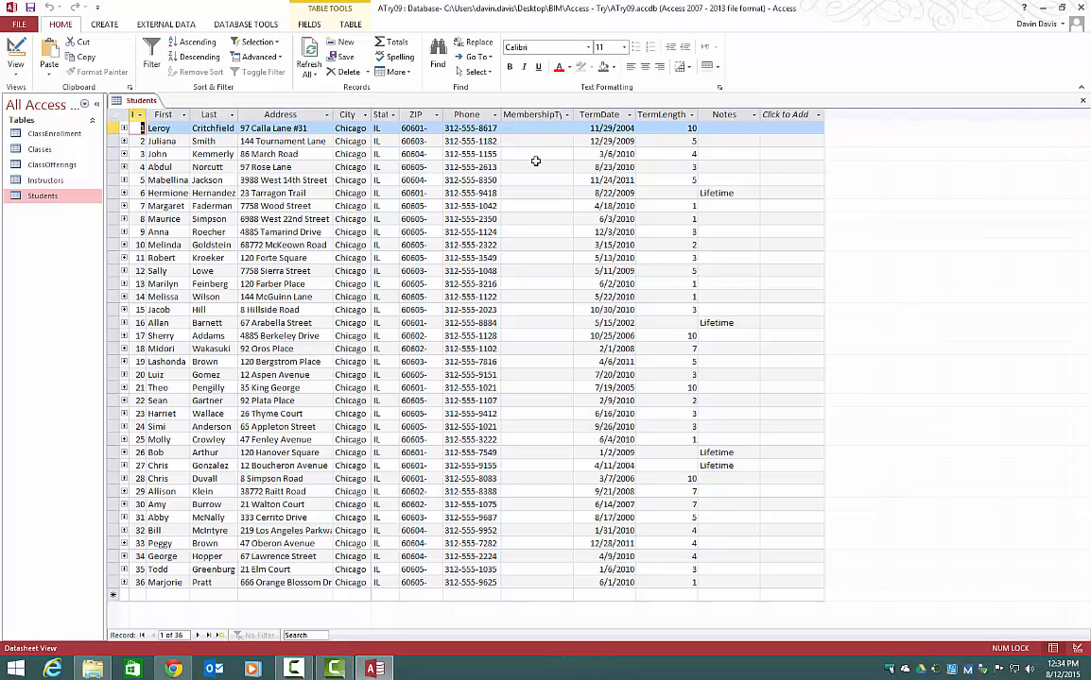
Search the TermDate field of the Students table for 2004, matching any part of the field.
{"action": "left_click", "coordinate": [613, 154]}
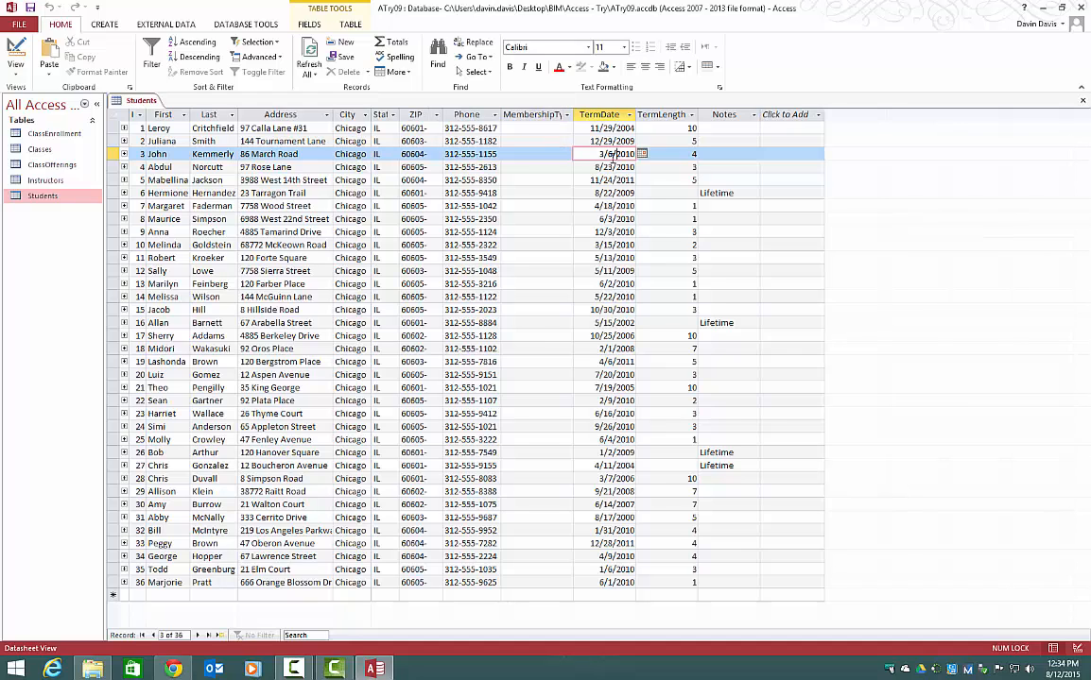
{"action": "key", "text": "ctrl+f"}
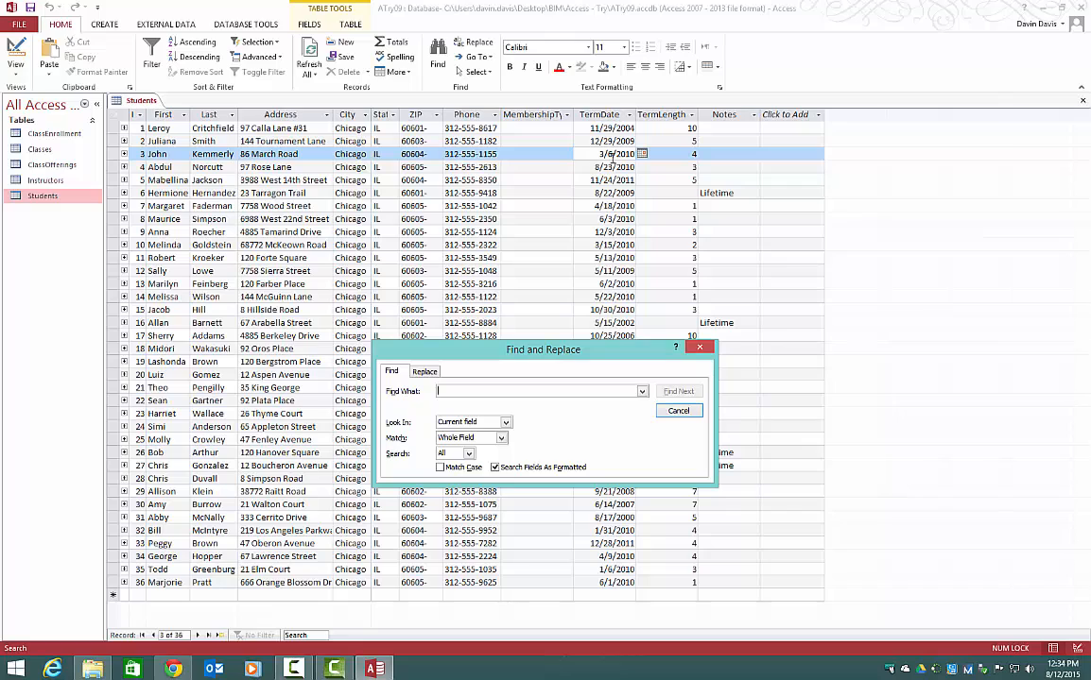
{"action": "type", "text": "2004"}
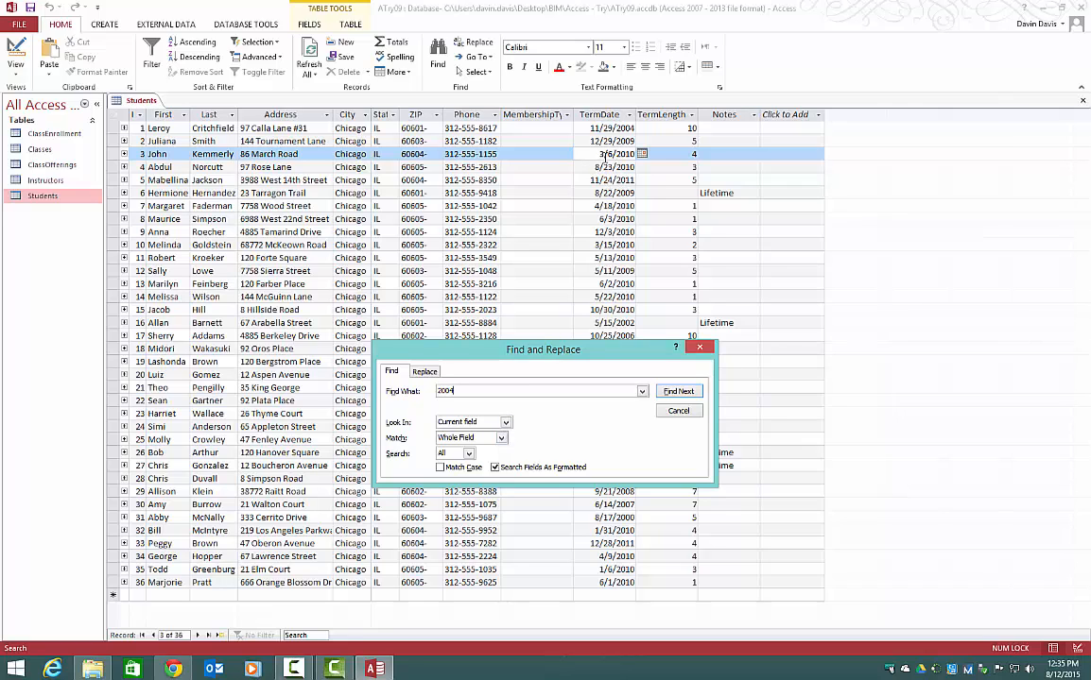
{"action": "left_click", "coordinate": [501, 437]}
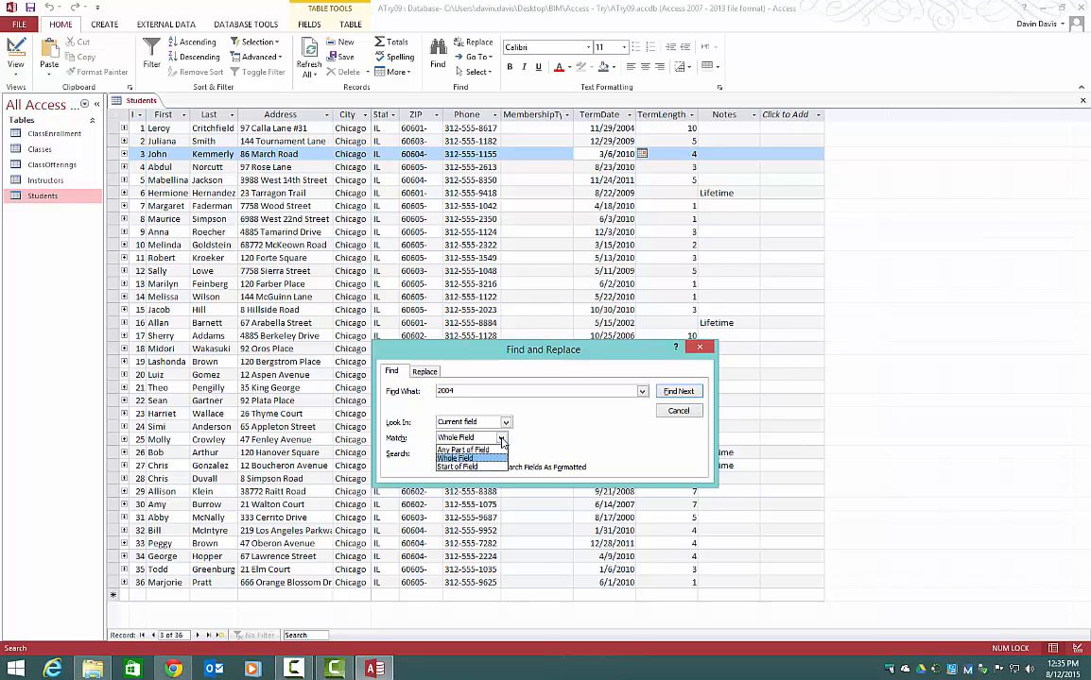
{"action": "left_click", "coordinate": [495, 451]}
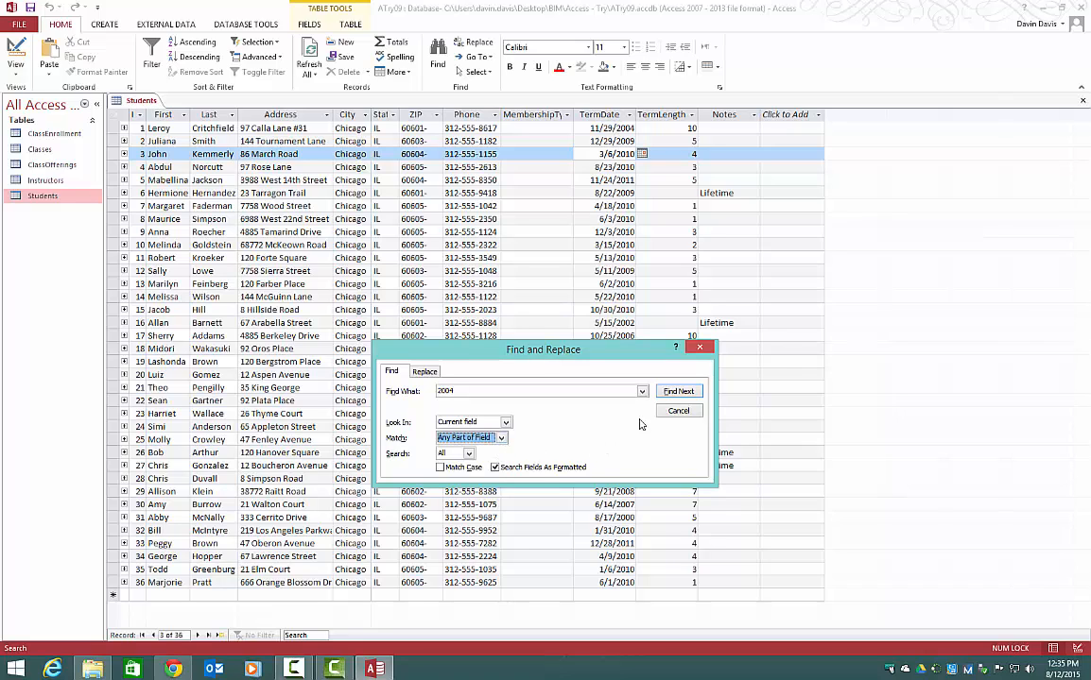
{"action": "left_click", "coordinate": [678, 392]}
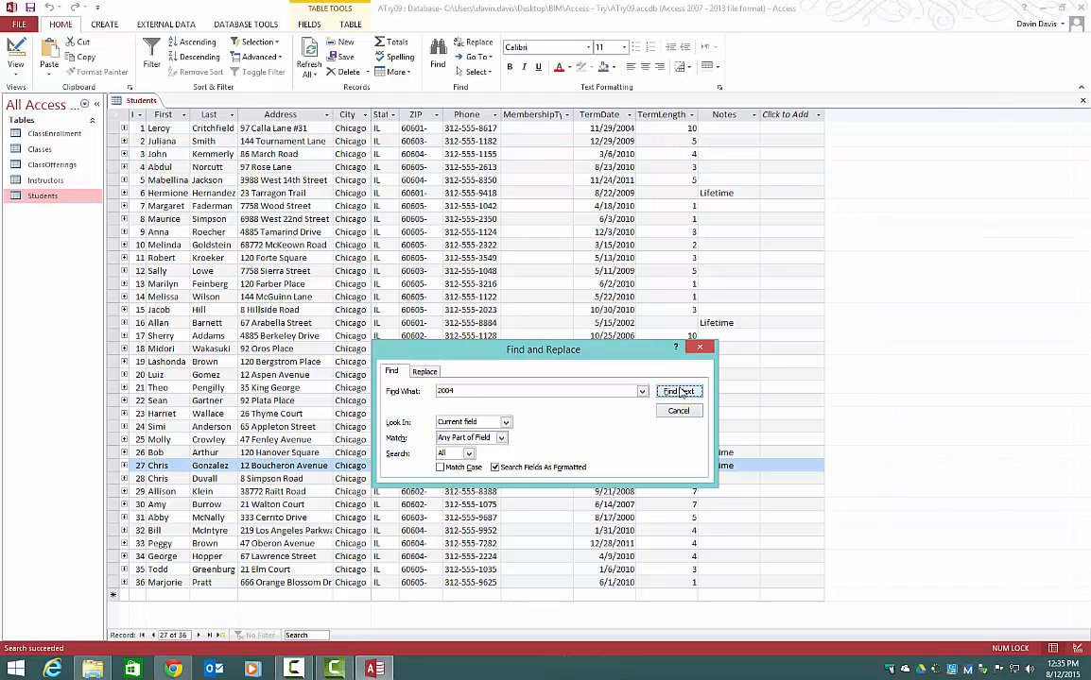
Move the search dialog clear of the TermDate column and step through the remaining 2004 matches until the search ends.
{"action": "left_click", "coordinate": [498, 309]}
{"action": "left_click_drag", "start_coordinate": [560, 332], "coordinate": [437, 261]}
{"action": "left_click", "coordinate": [610, 270]}
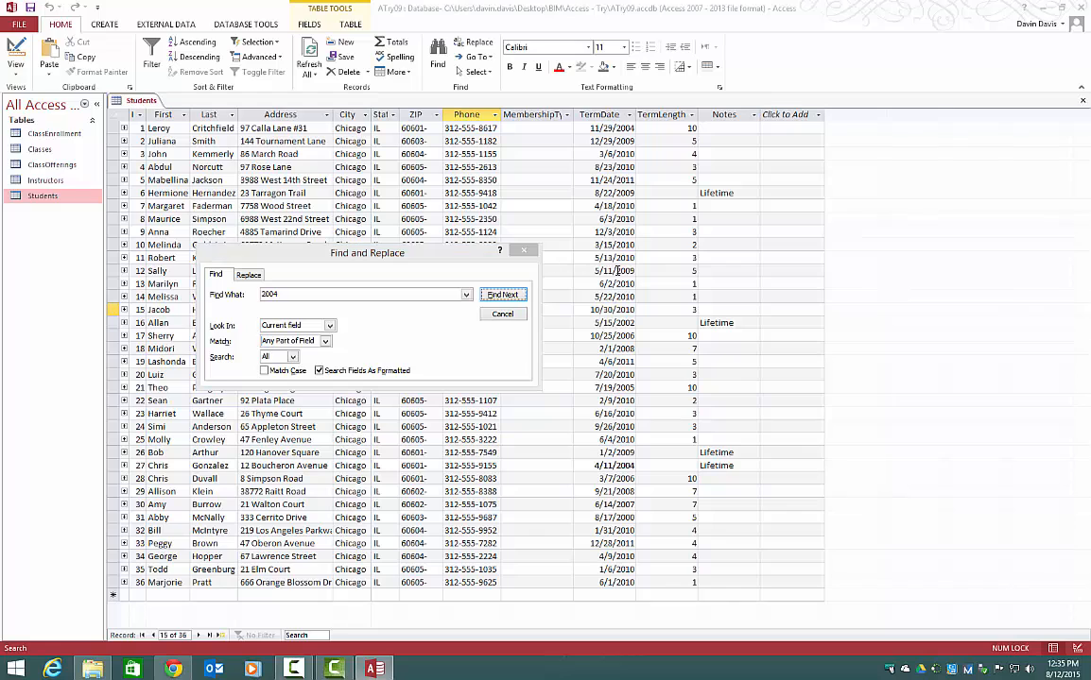
{"action": "left_click", "coordinate": [516, 301]}
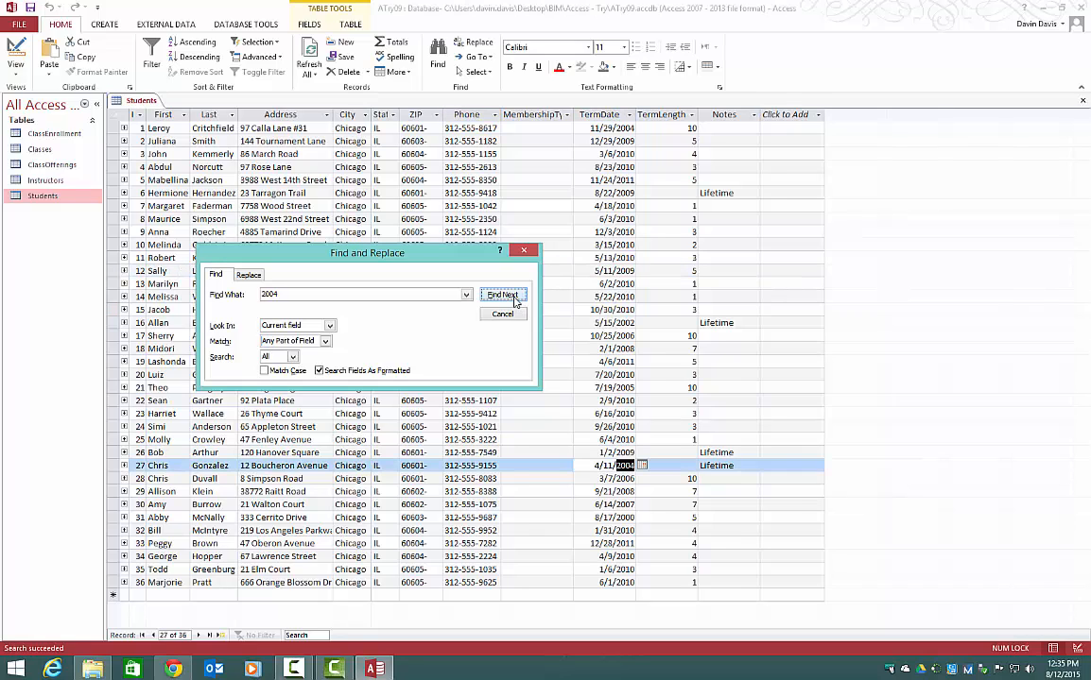
{"action": "left_click", "coordinate": [516, 302]}
{"action": "left_click", "coordinate": [516, 301]}
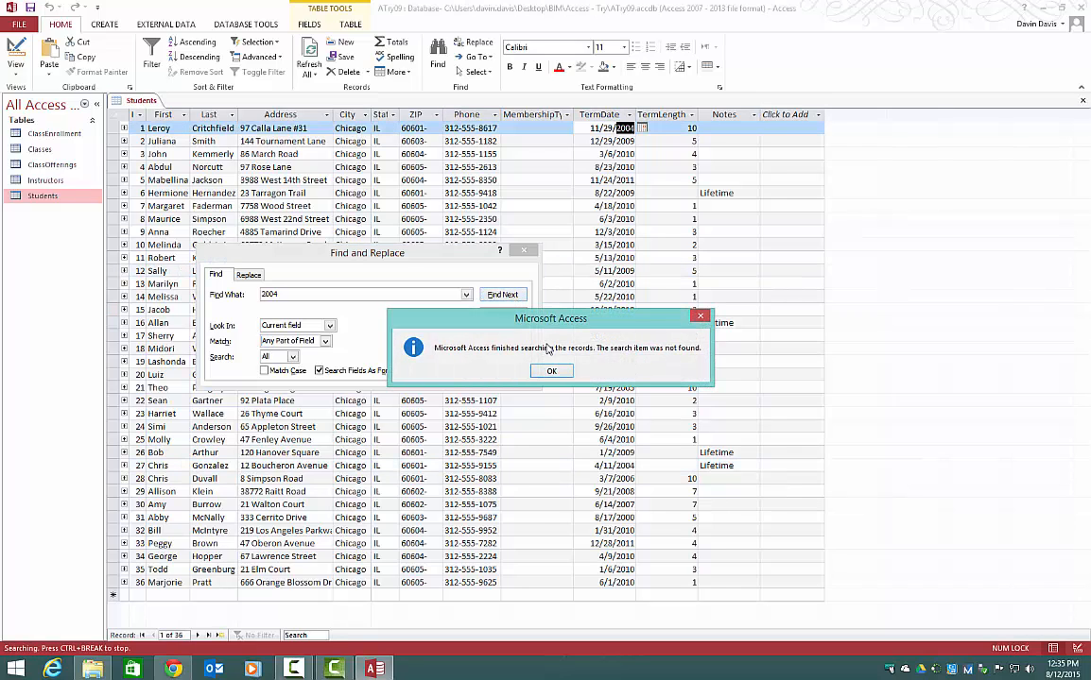
{"action": "key", "text": "Return"}
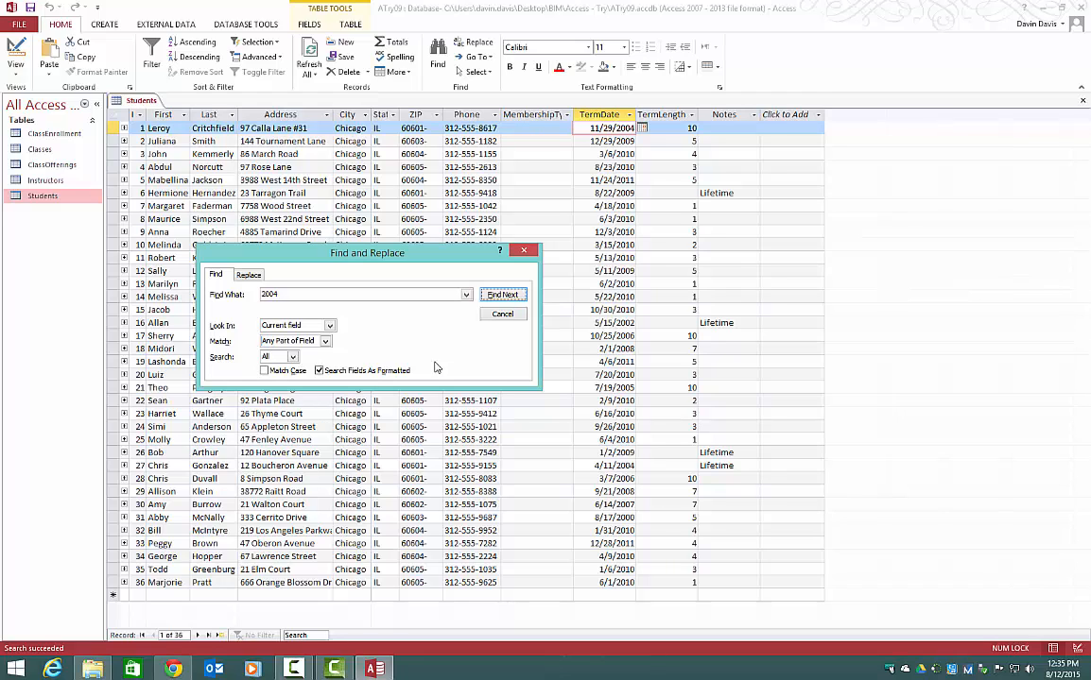
Replace every occurrence of "Lifetime" in the Notes field with "Unlimited".
{"action": "left_click", "coordinate": [250, 275]}
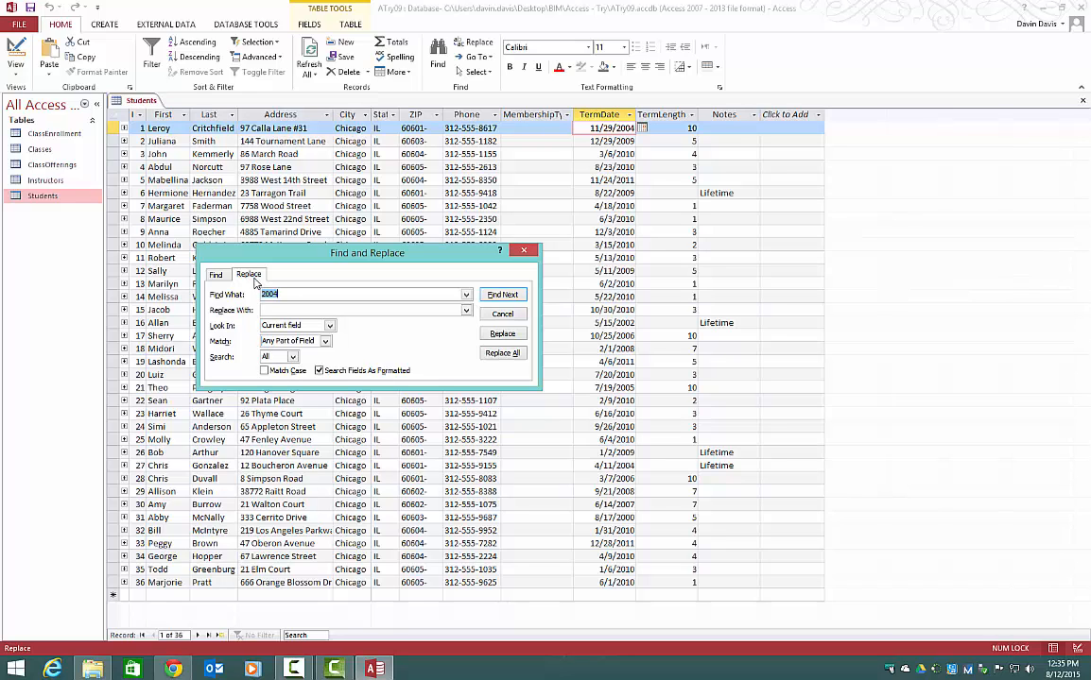
{"action": "left_click", "coordinate": [723, 154]}
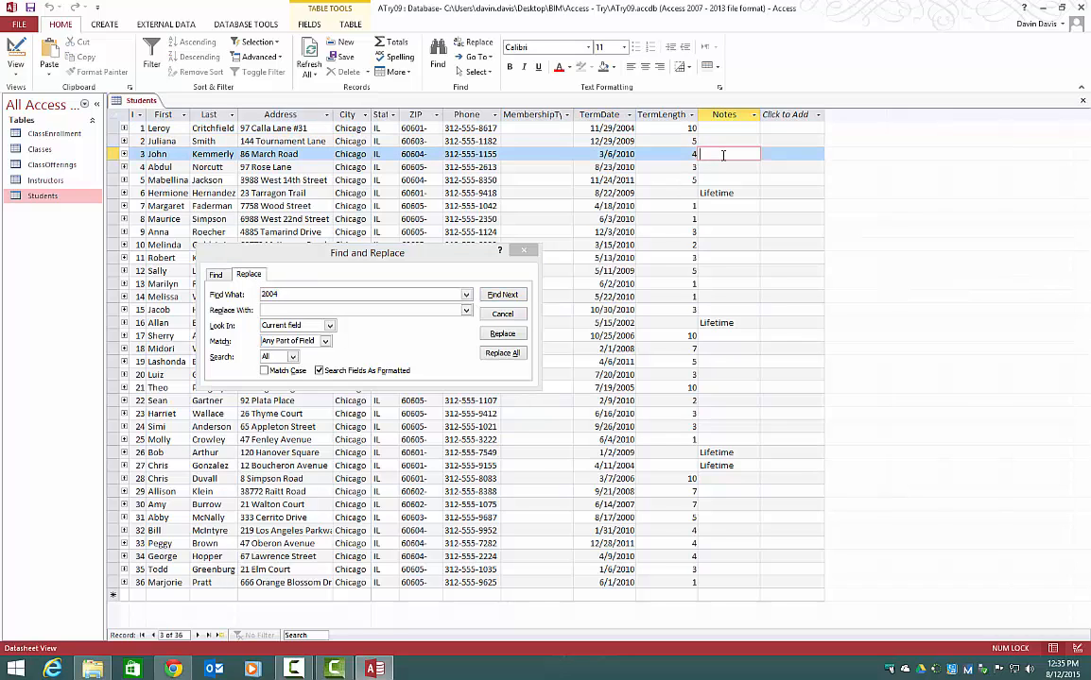
{"action": "left_click", "coordinate": [255, 294]}
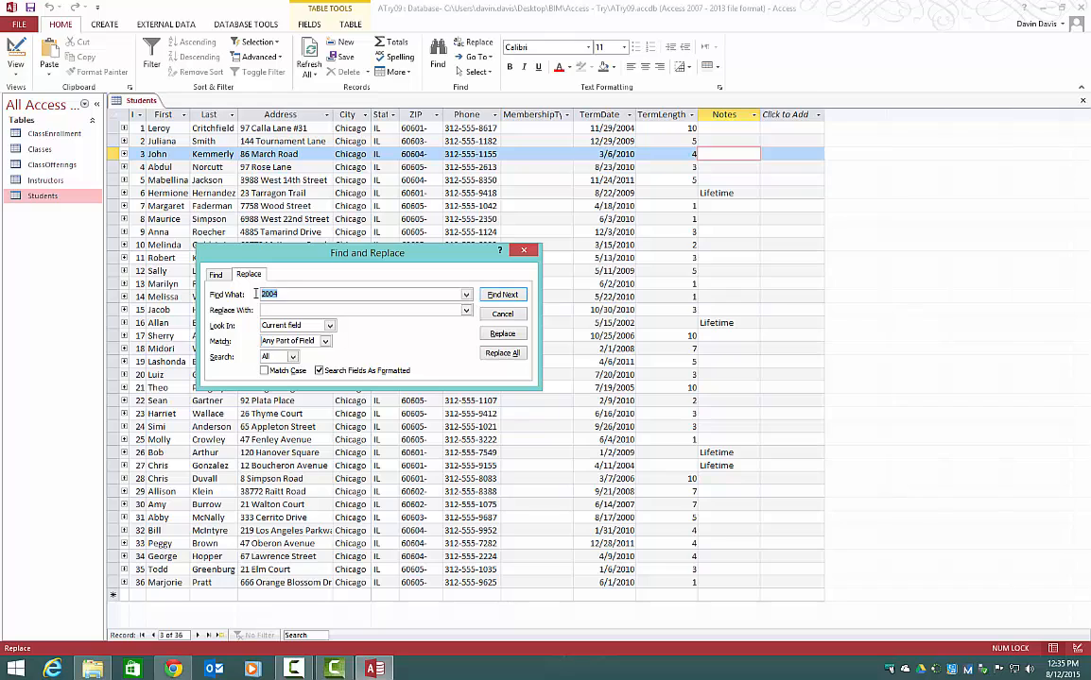
{"action": "type", "text": "Lifetime"}
{"action": "key", "text": "Tab"}
{"action": "type", "text": "Unlimited"}
{"action": "left_click", "coordinate": [510, 355]}
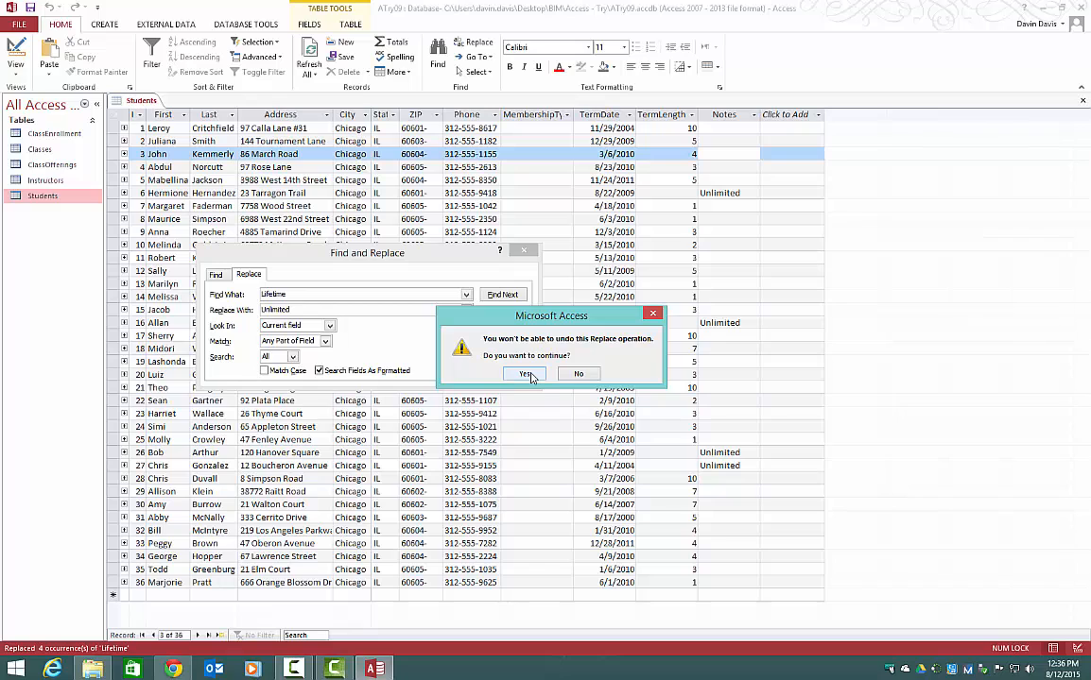
{"action": "left_click", "coordinate": [530, 375]}
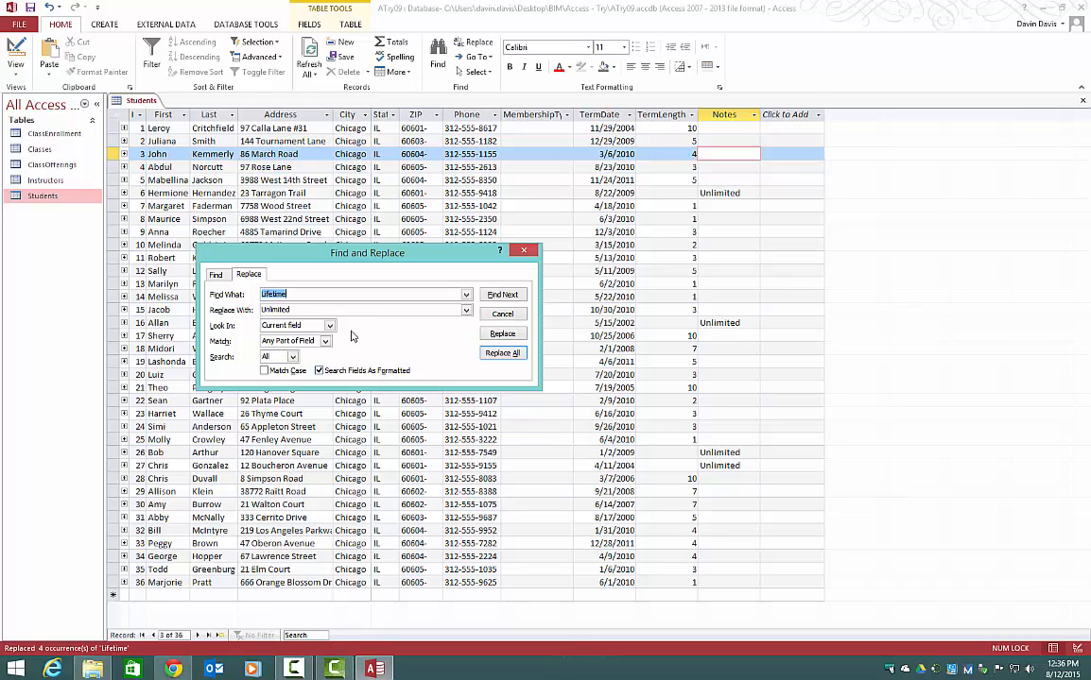
Search the Last field for the wildcard pattern H*, starting from the third record.
{"action": "left_click", "coordinate": [292, 295]}
{"action": "left_click", "coordinate": [207, 154]}
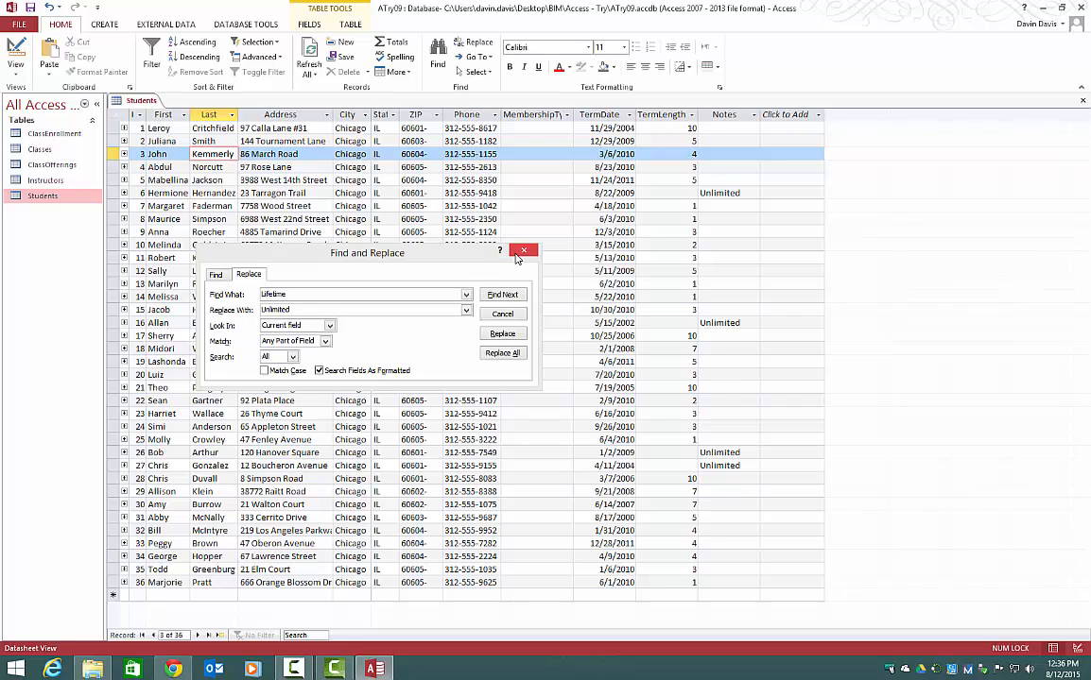
{"action": "left_click", "coordinate": [523, 251]}
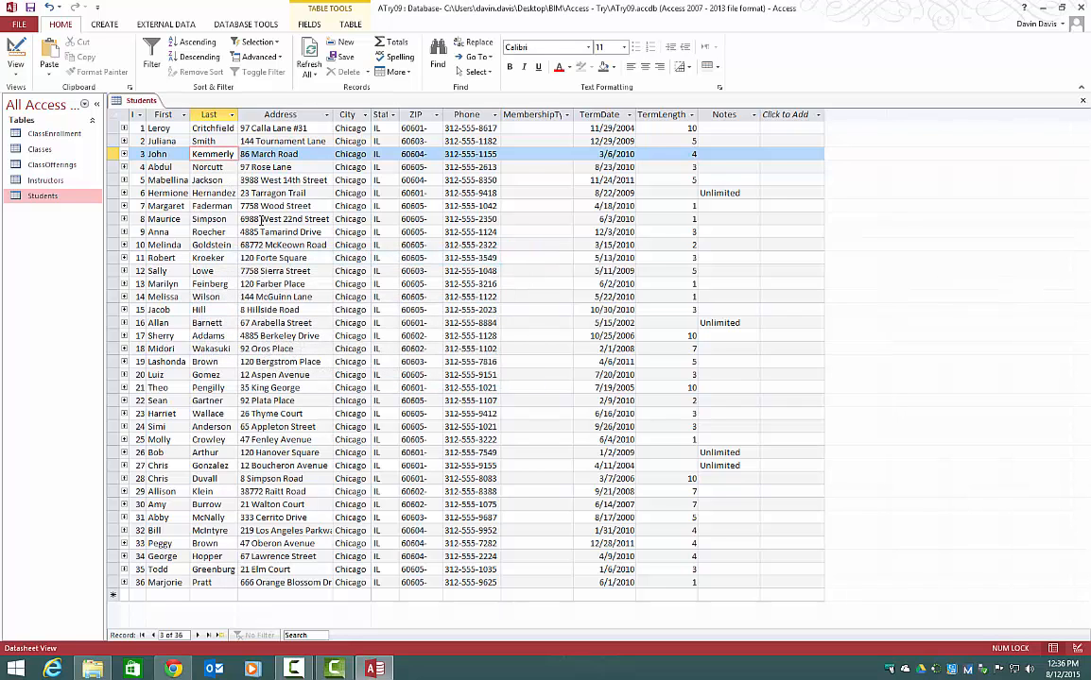
{"action": "key", "text": "ctrl+f"}
{"action": "left_click", "coordinate": [249, 274]}
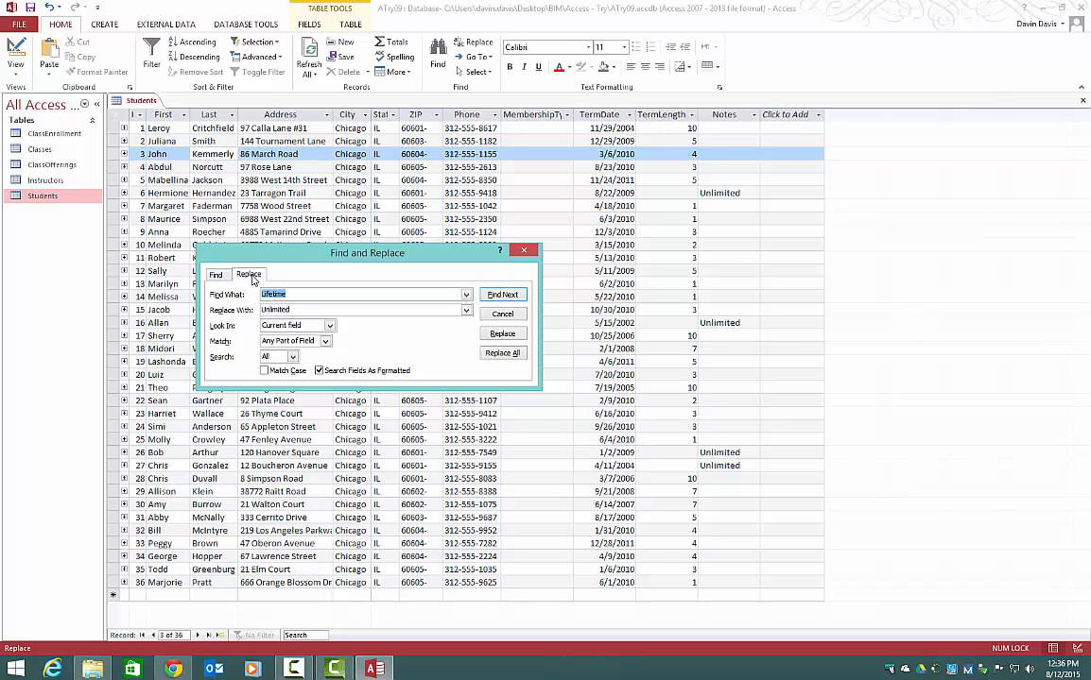
{"action": "left_click", "coordinate": [215, 274]}
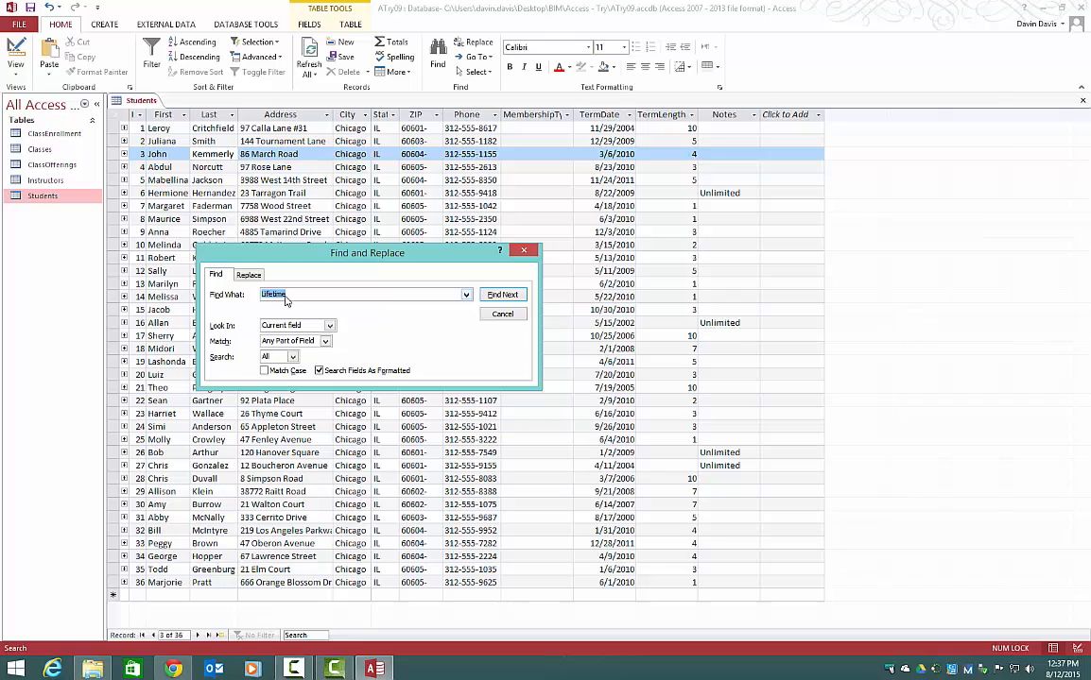
{"action": "type", "text": "H*"}
{"action": "left_click", "coordinate": [502, 296]}
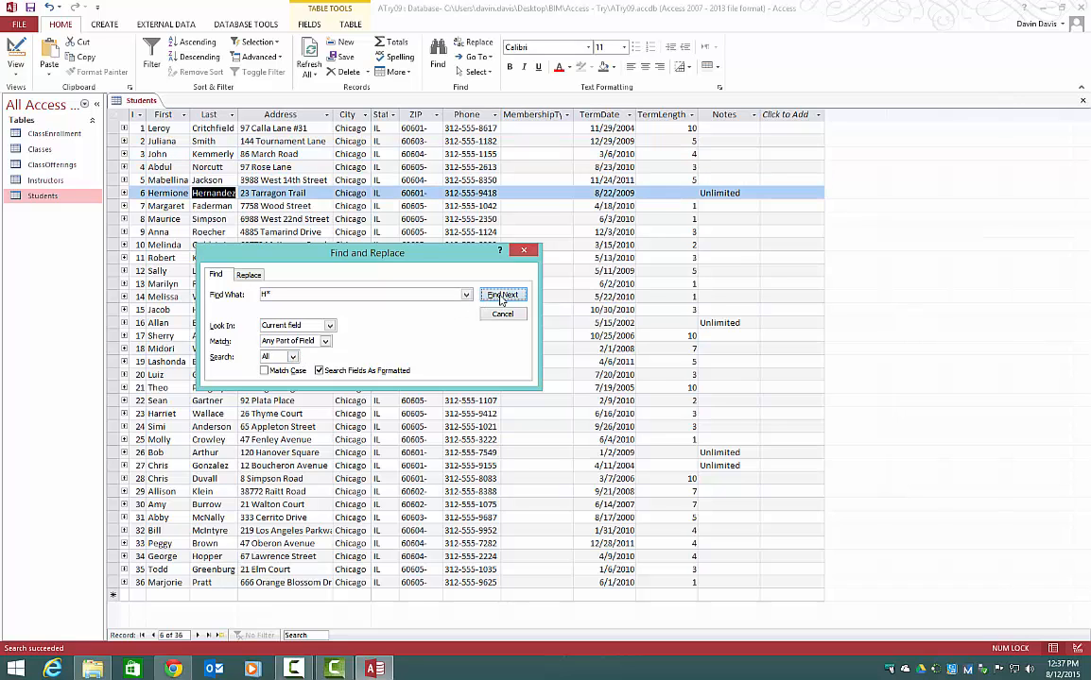
Uncover more of the Last column and step through further H* matches found in any part of the field.
{"action": "left_click", "coordinate": [502, 296]}
{"action": "left_click_drag", "start_coordinate": [441, 262], "coordinate": [523, 260]}
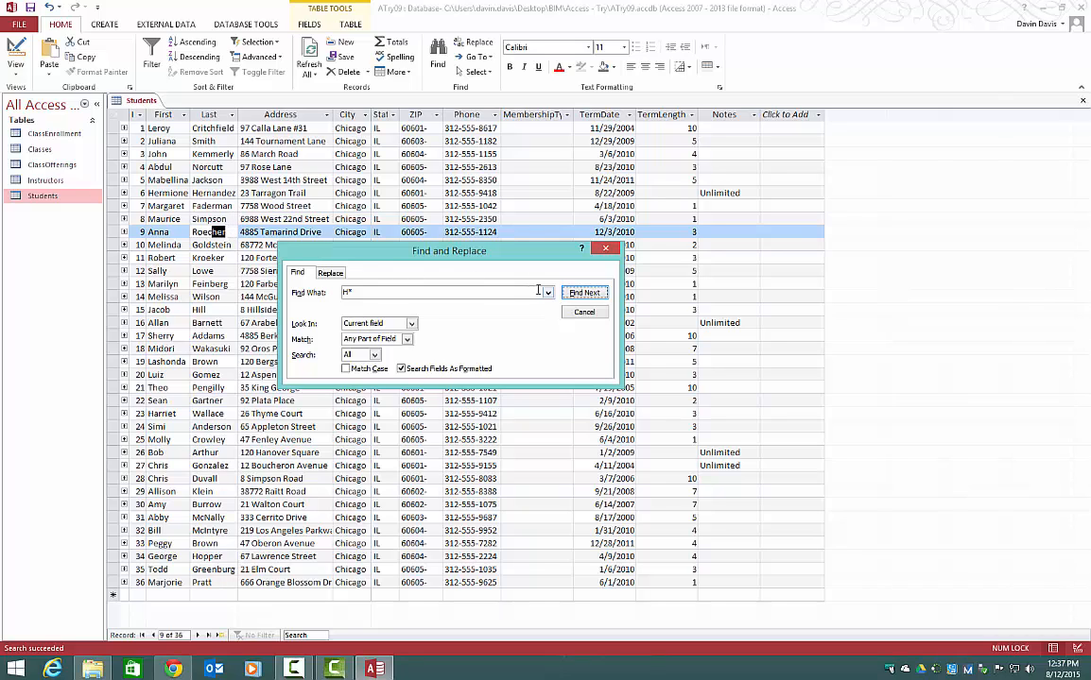
{"action": "left_click", "coordinate": [580, 296]}
{"action": "left_click", "coordinate": [579, 297]}
{"action": "left_click", "coordinate": [578, 299]}
{"action": "left_click", "coordinate": [578, 298]}
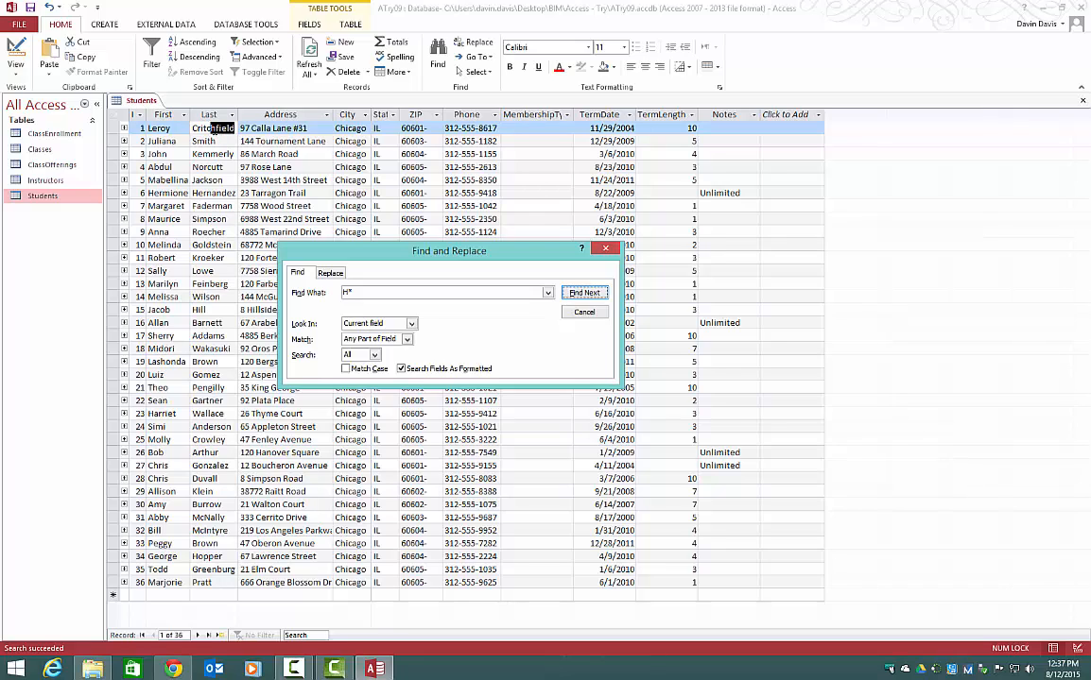
Restrict the H* search to the start of the field and step through the matches until the search ends.
{"action": "left_click", "coordinate": [406, 339]}
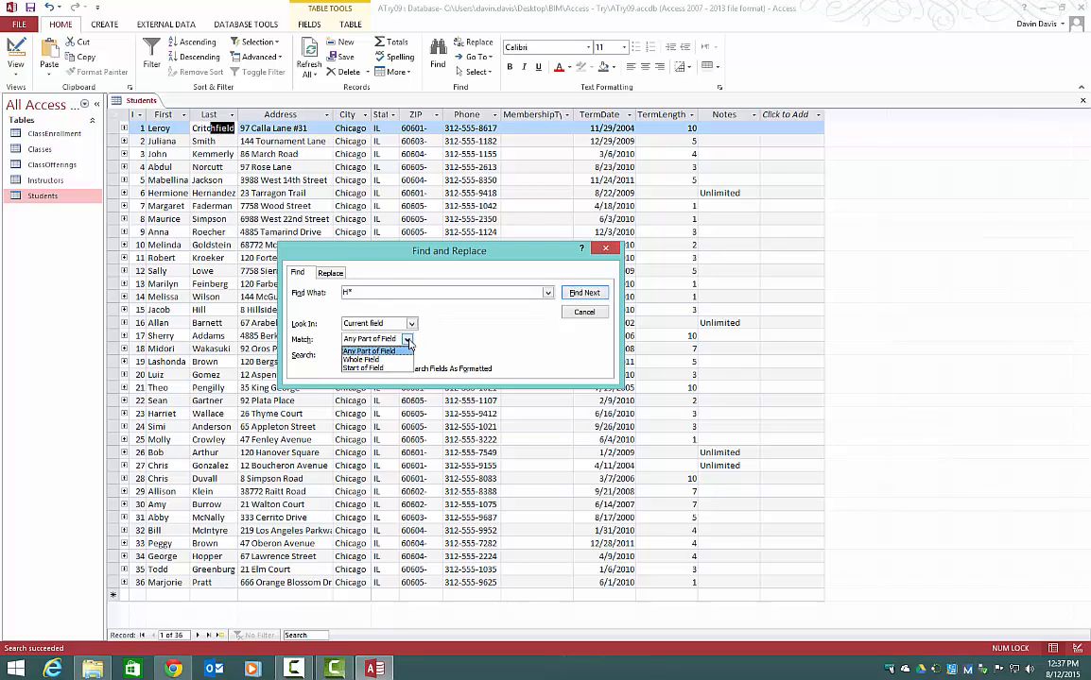
{"action": "left_click", "coordinate": [365, 368]}
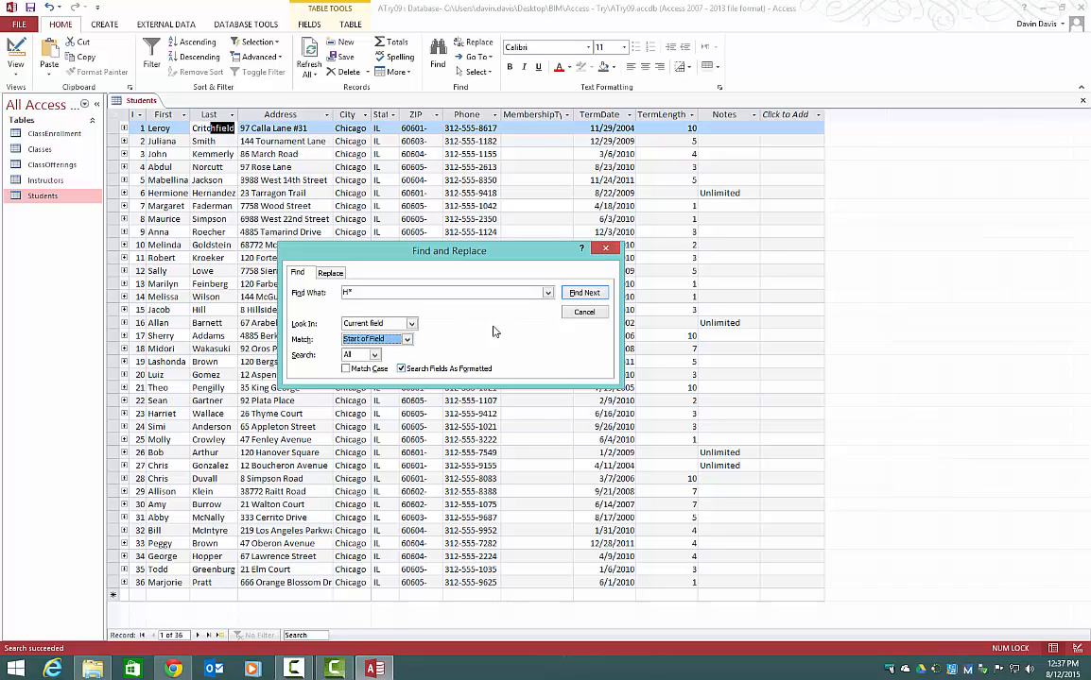
{"action": "left_click", "coordinate": [588, 294]}
{"action": "left_click", "coordinate": [588, 294]}
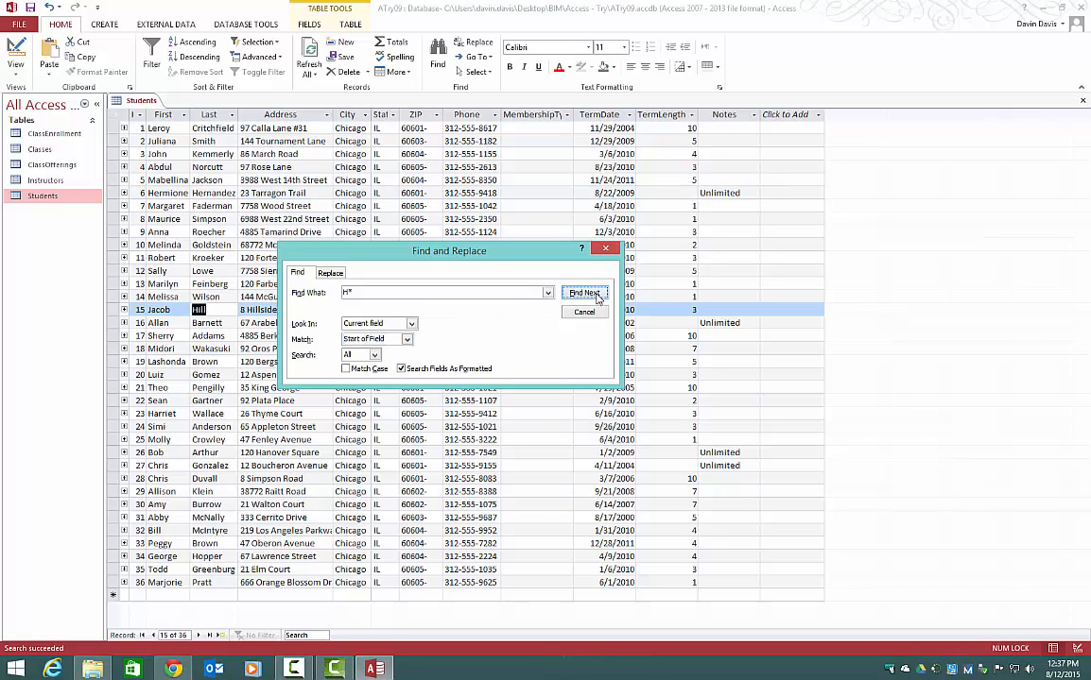
{"action": "left_click", "coordinate": [596, 296]}
{"action": "left_click", "coordinate": [596, 296]}
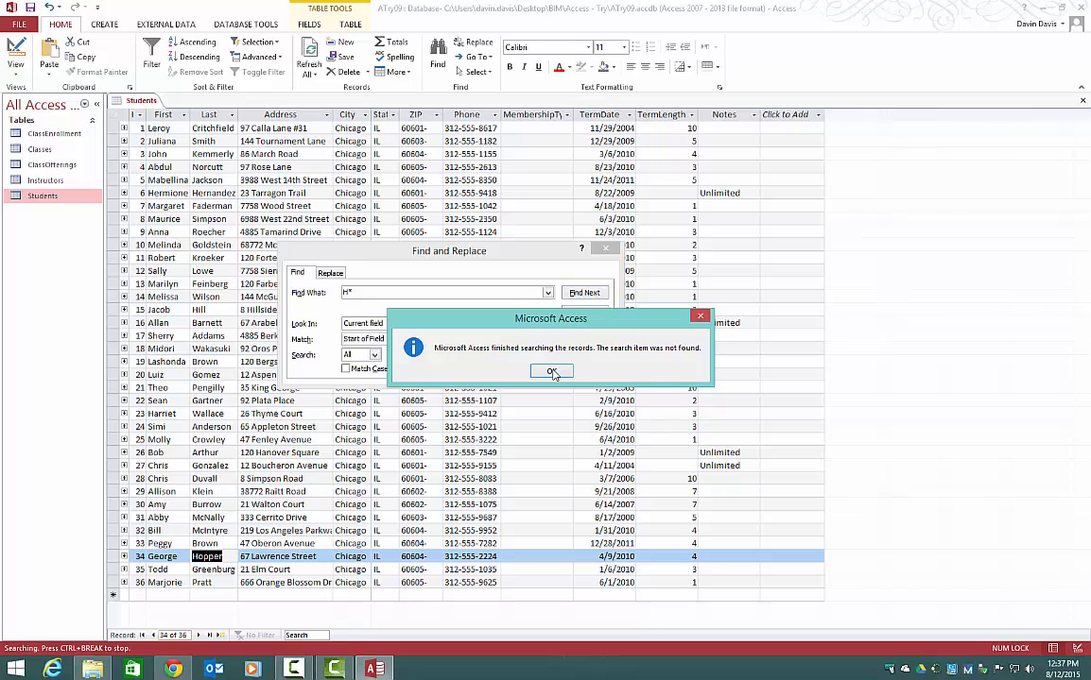
{"action": "left_click", "coordinate": [499, 337]}
{"action": "key", "text": "Return"}
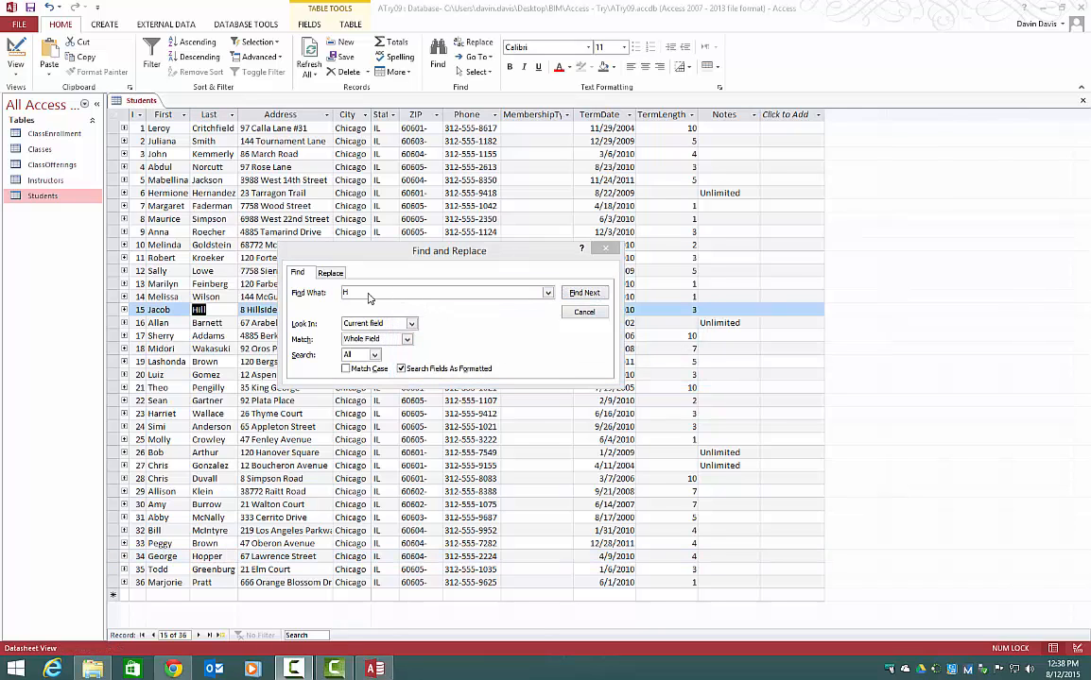
Set the search pattern to H??? in the current field, matching the whole field with case matching enabled.
{"action": "left_click", "coordinate": [369, 292]}
{"action": "key", "text": "BackSpace"}
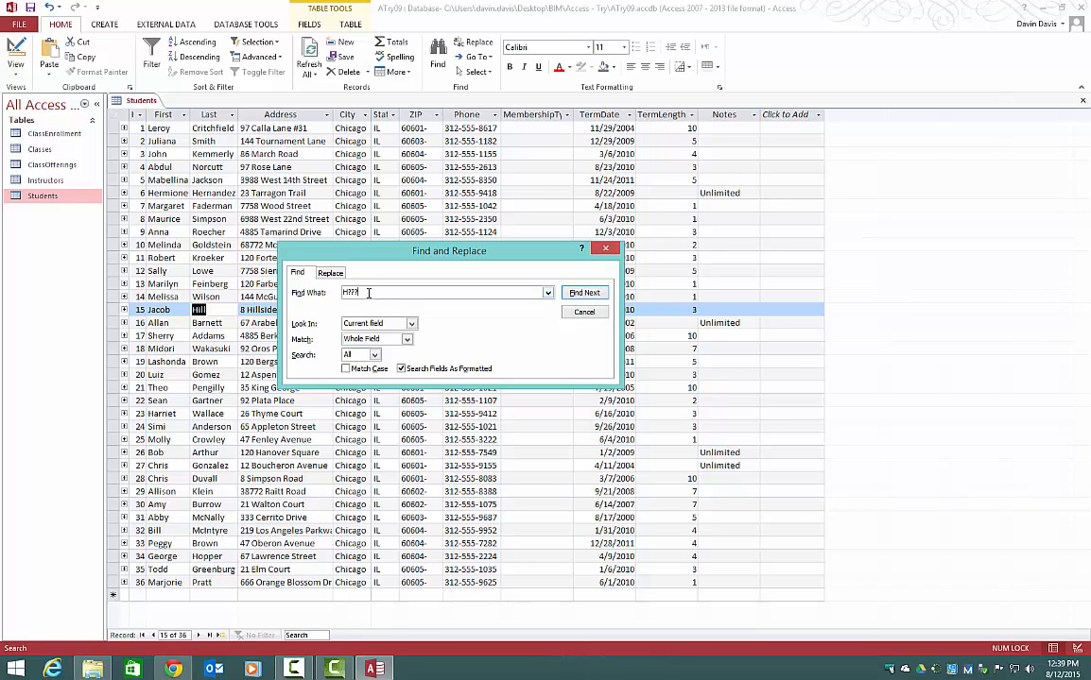
{"action": "left_click", "coordinate": [411, 324]}
{"action": "left_click", "coordinate": [411, 325]}
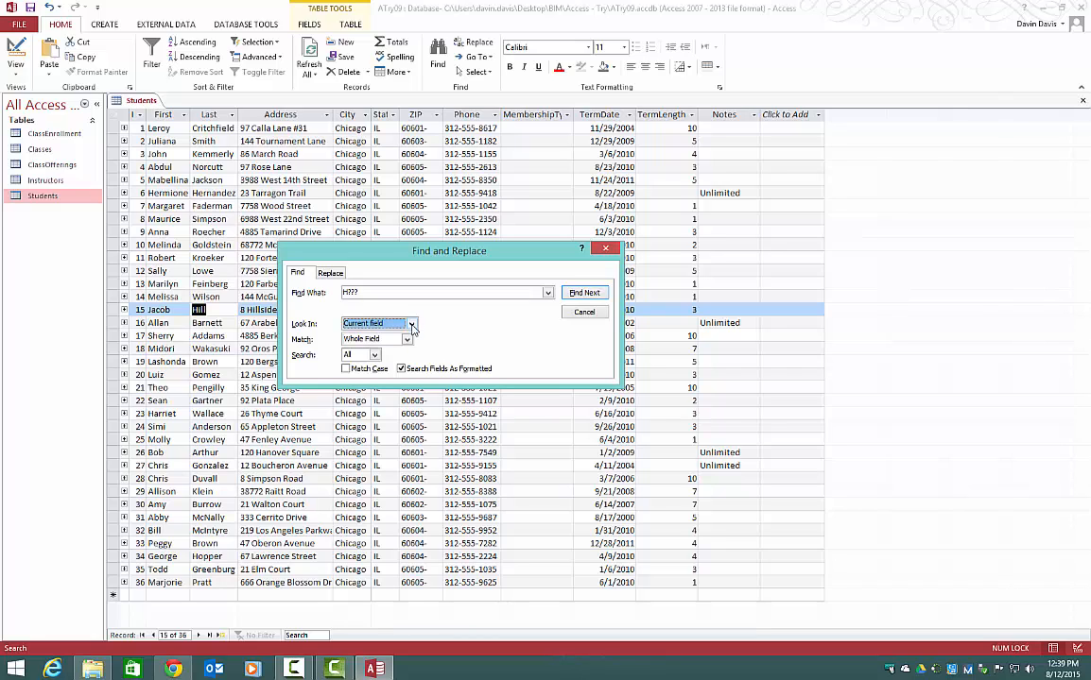
{"action": "left_click", "coordinate": [406, 340]}
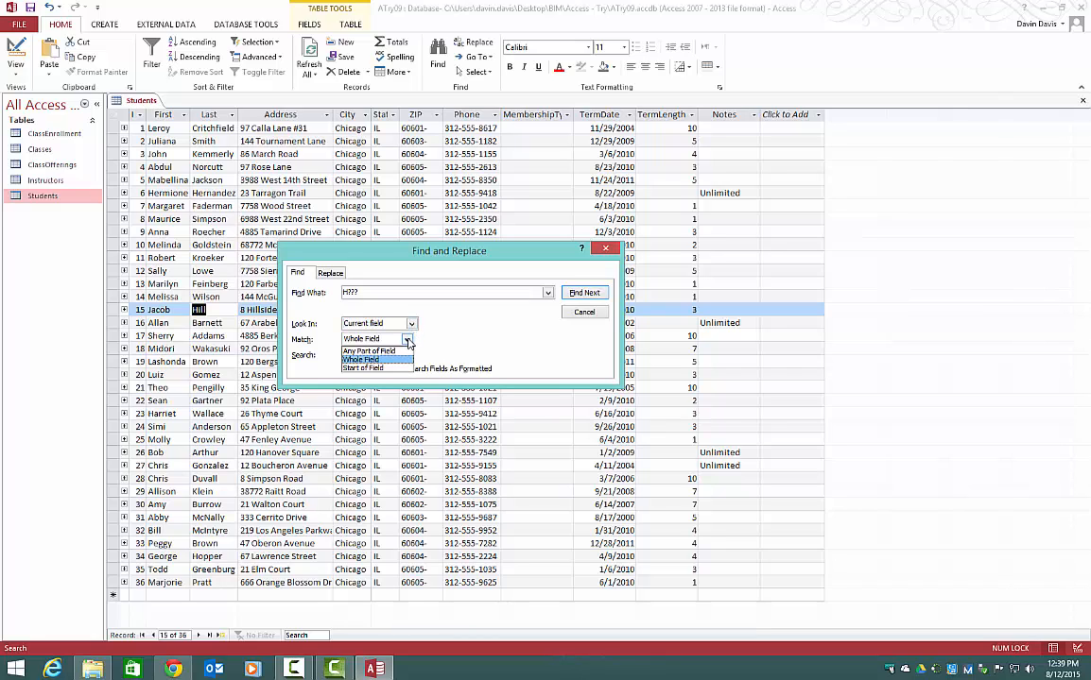
{"action": "left_click", "coordinate": [376, 359]}
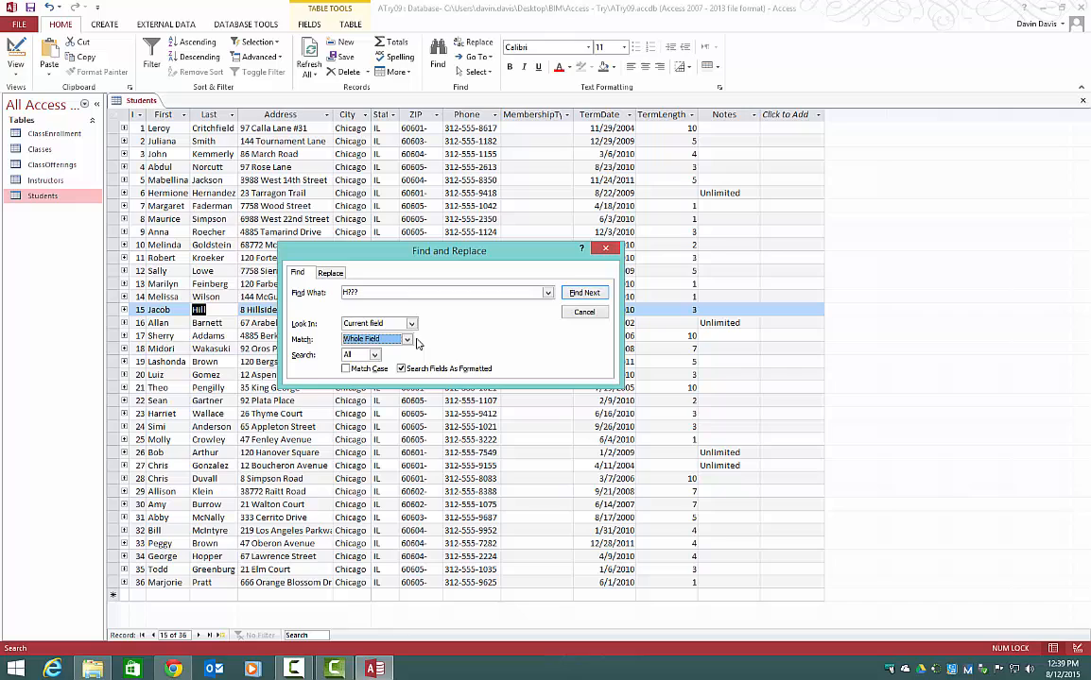
{"action": "left_click", "coordinate": [347, 369]}
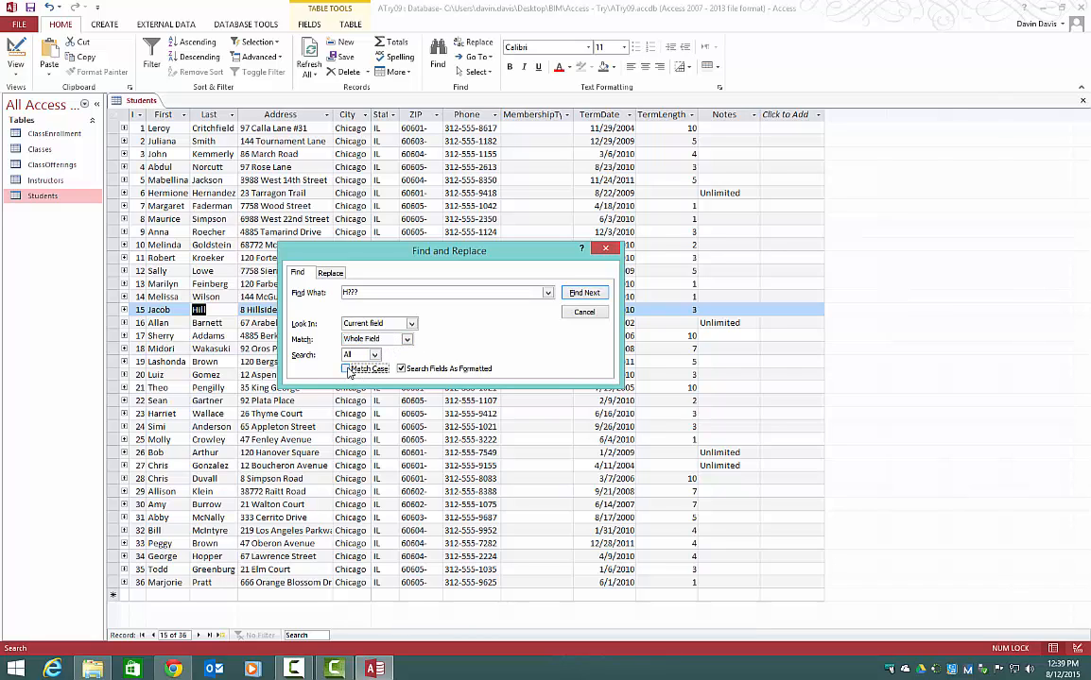
{"action": "left_click", "coordinate": [347, 369]}
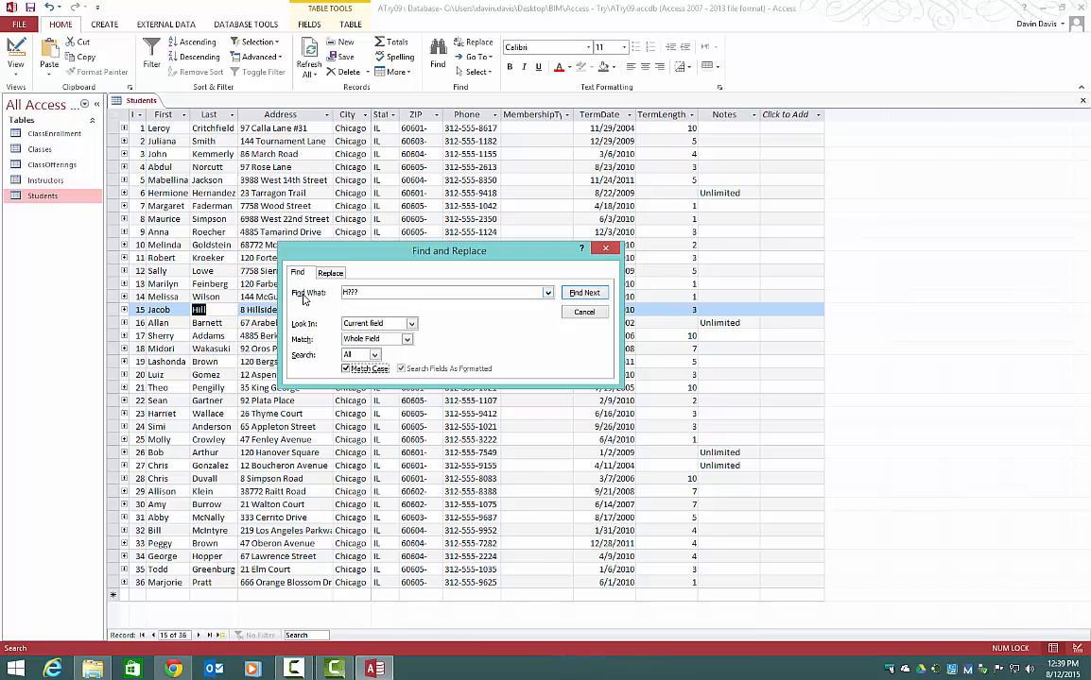
Run the H??? search, repeat it with the pattern H????? until the search ends, and close Find and Replace.
{"action": "left_click", "coordinate": [594, 293]}
{"action": "left_click", "coordinate": [555, 370]}
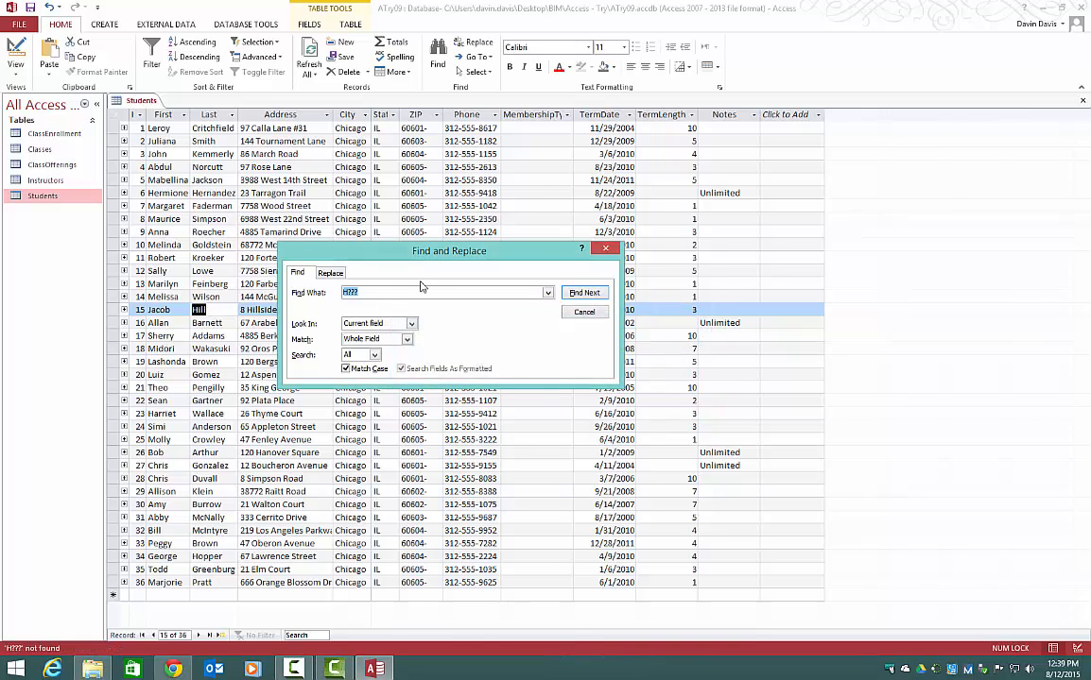
{"action": "left_click", "coordinate": [393, 292]}
{"action": "type", "text": "?"}
{"action": "left_click", "coordinate": [583, 293]}
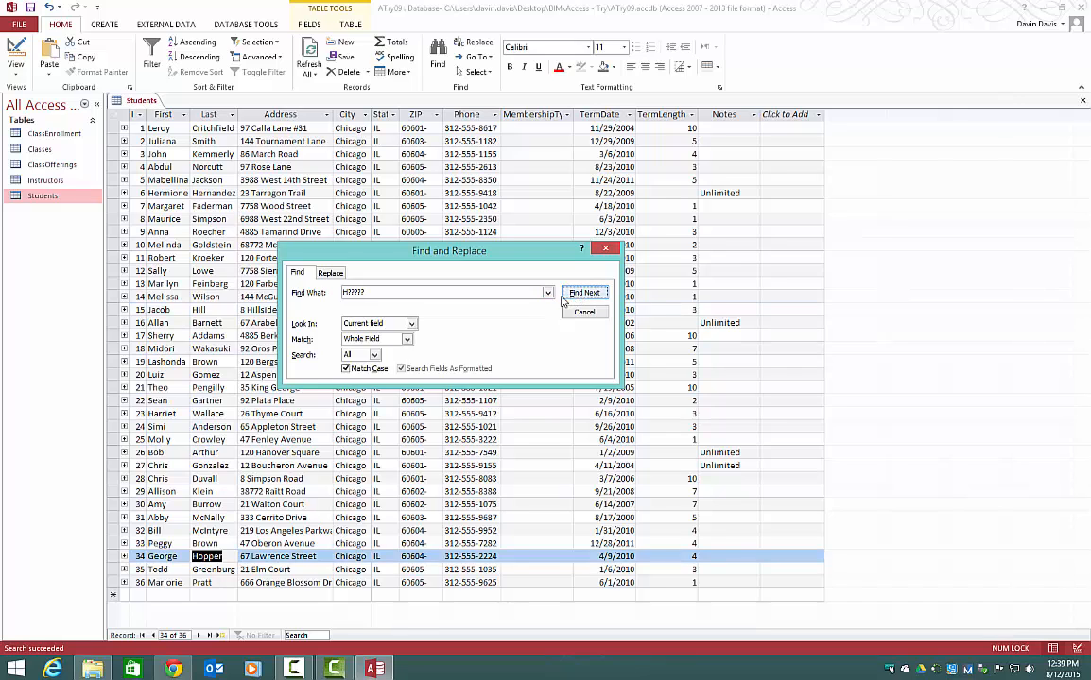
{"action": "left_click", "coordinate": [583, 293]}
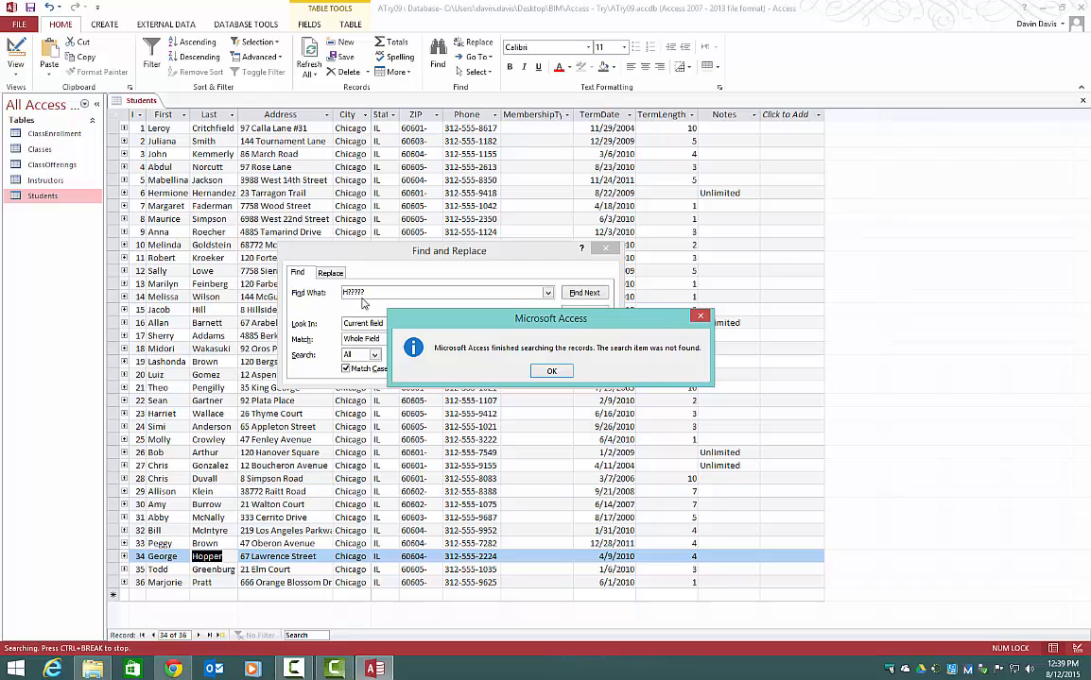
{"action": "left_click", "coordinate": [551, 371]}
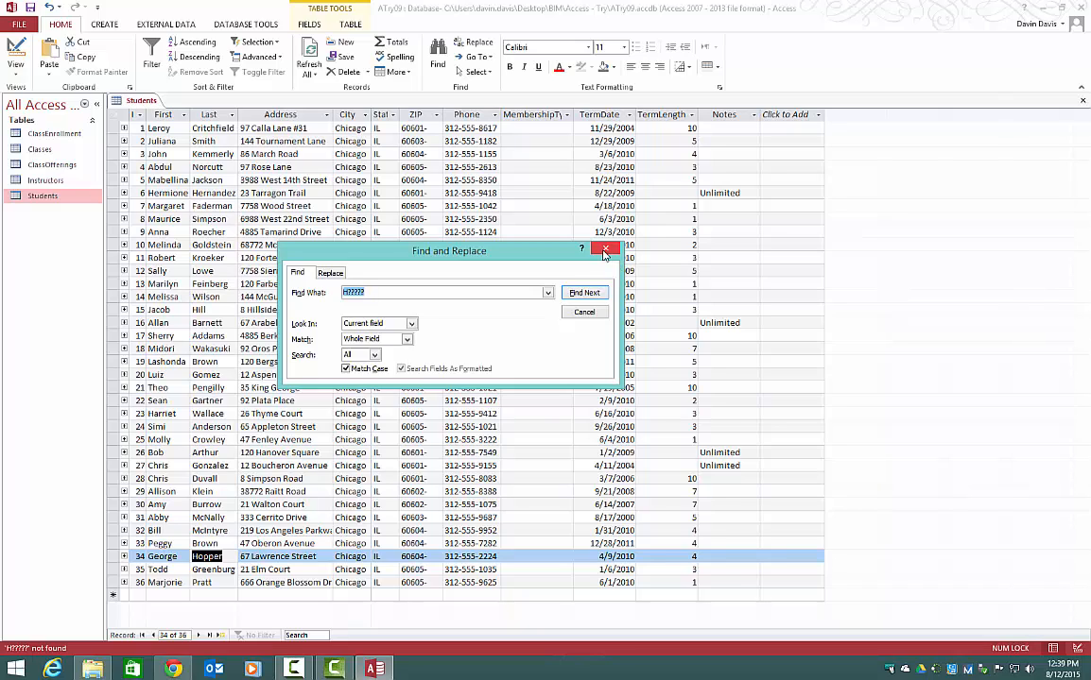
{"action": "left_click", "coordinate": [604, 251]}
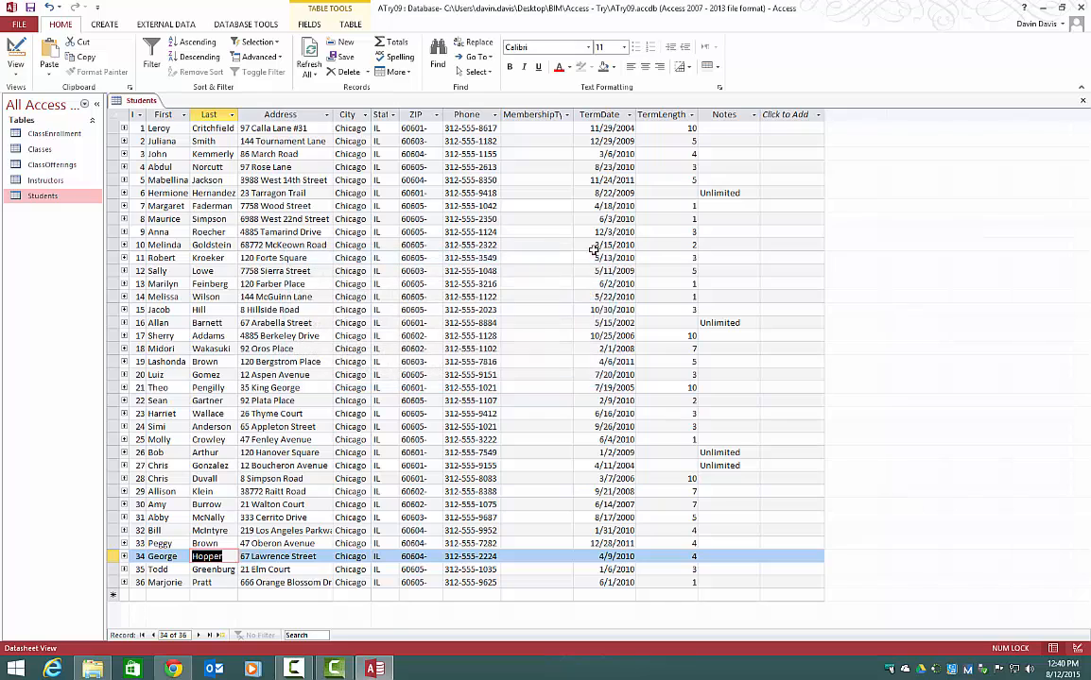
Sort the Students records by the Last field in ascending order.
{"action": "left_click", "coordinate": [219, 154]}
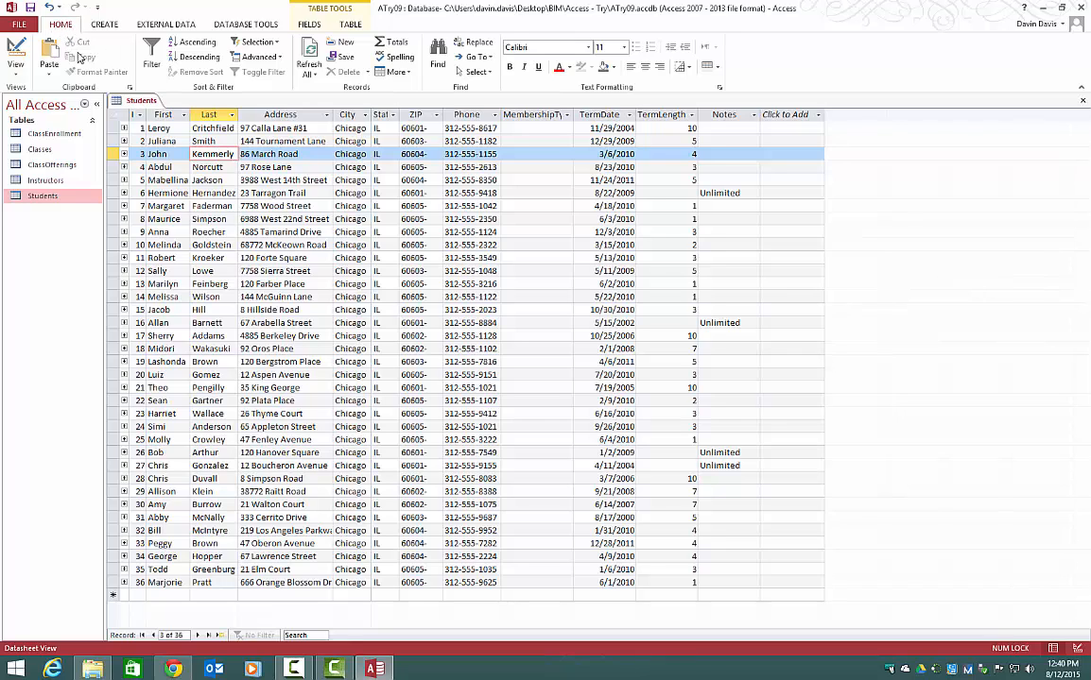
{"action": "left_click", "coordinate": [199, 46]}
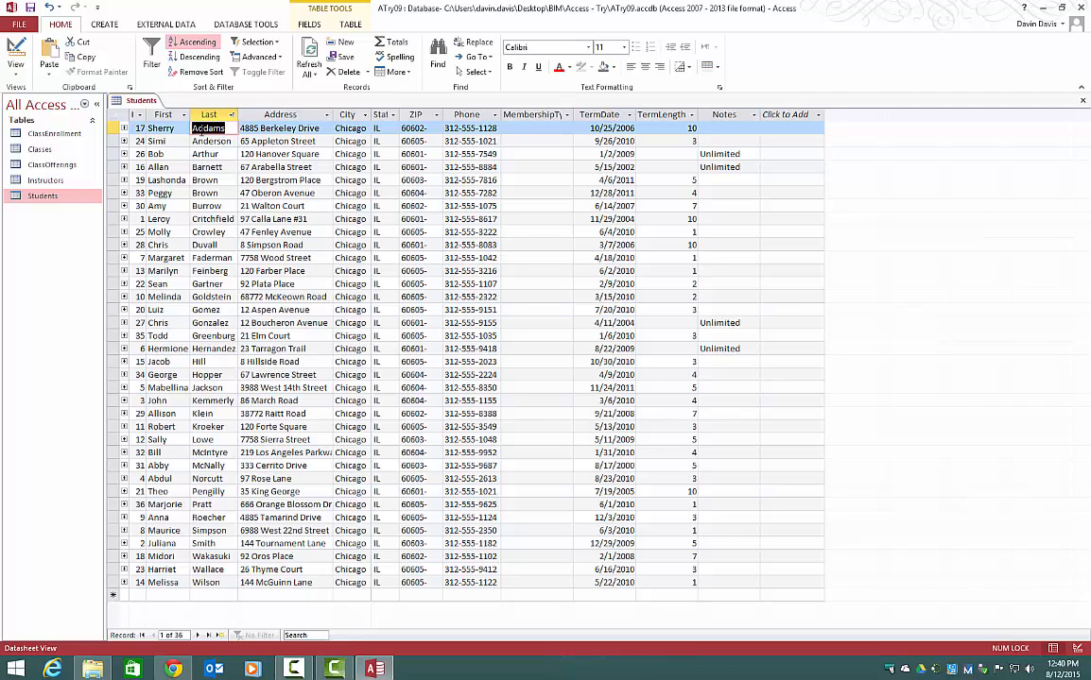
{"action": "left_click_drag", "start_coordinate": [207, 479], "coordinate": [215, 505]}
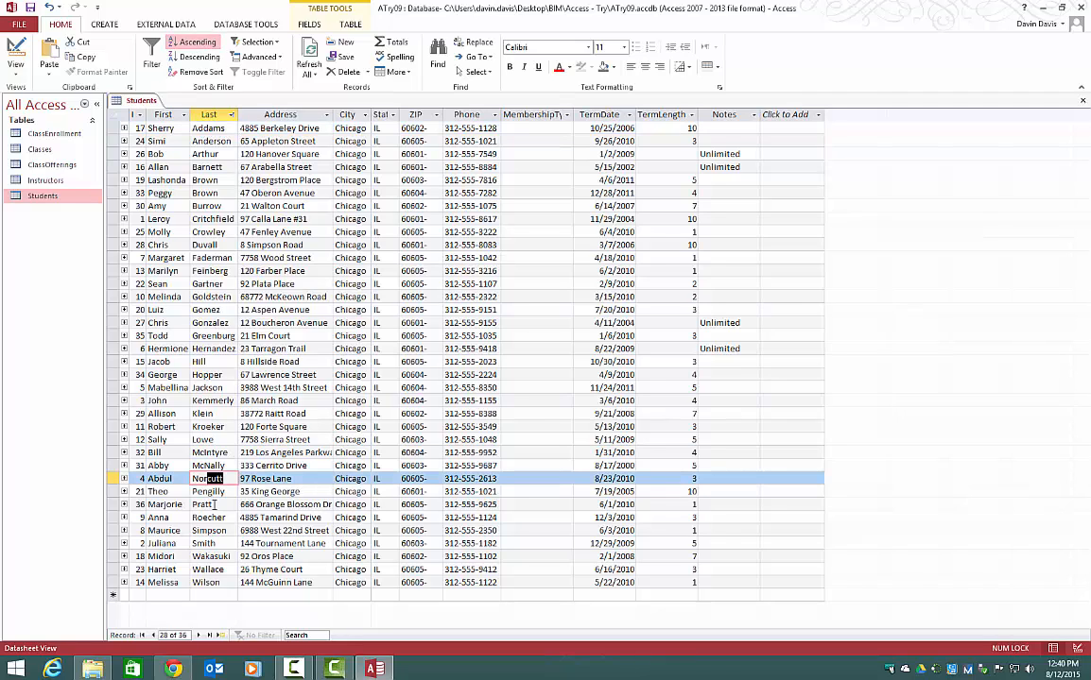
{"action": "left_click", "coordinate": [194, 126]}
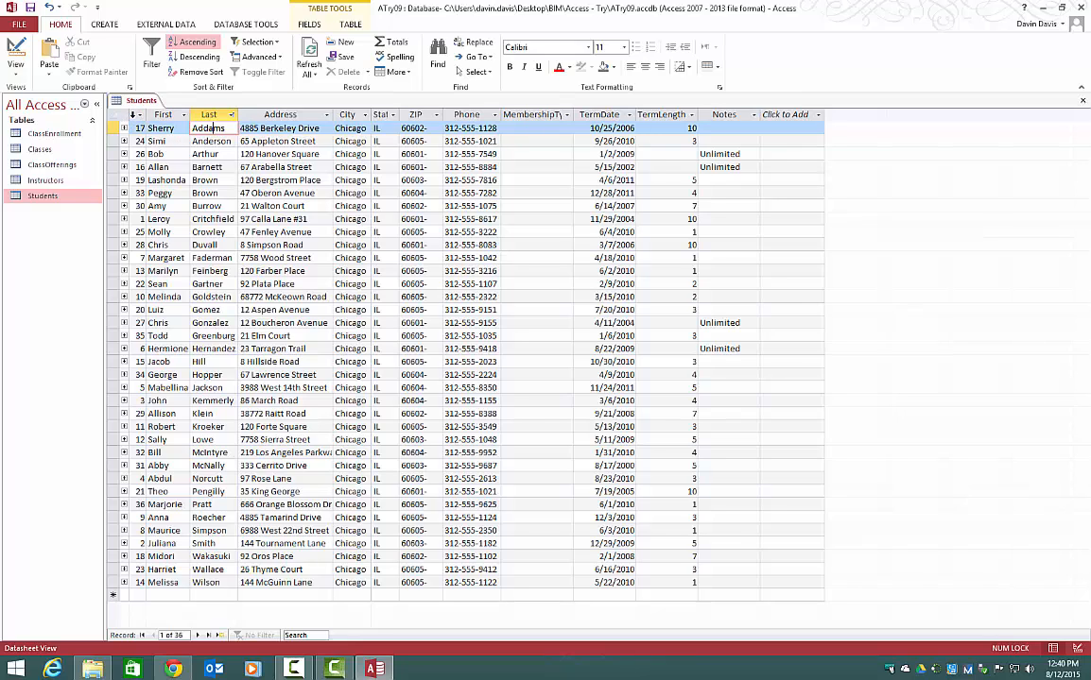
Sort the table in ascending order by its first column of record numbers, and clear all sorting.
{"action": "left_click", "coordinate": [133, 115]}
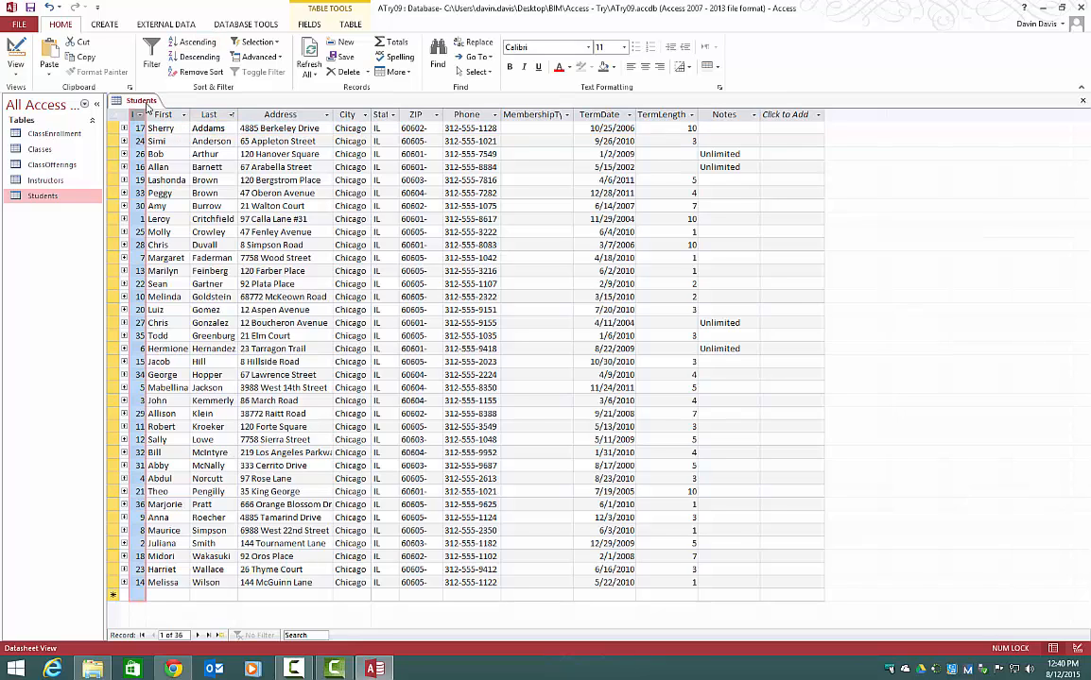
{"action": "left_click", "coordinate": [193, 42]}
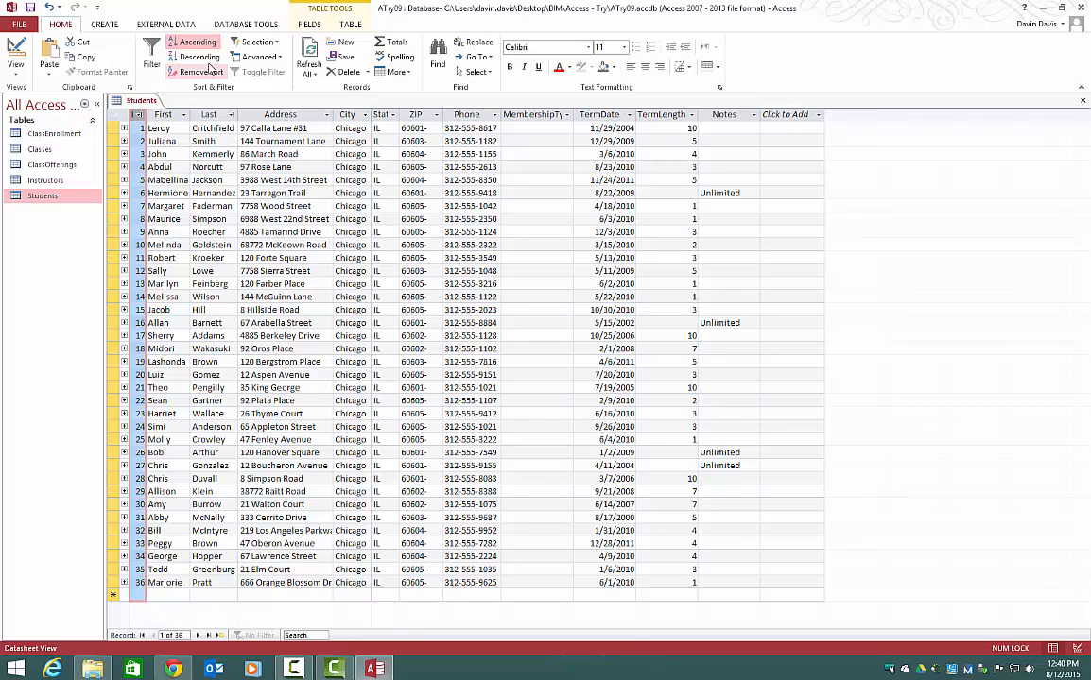
{"action": "left_click", "coordinate": [200, 71]}
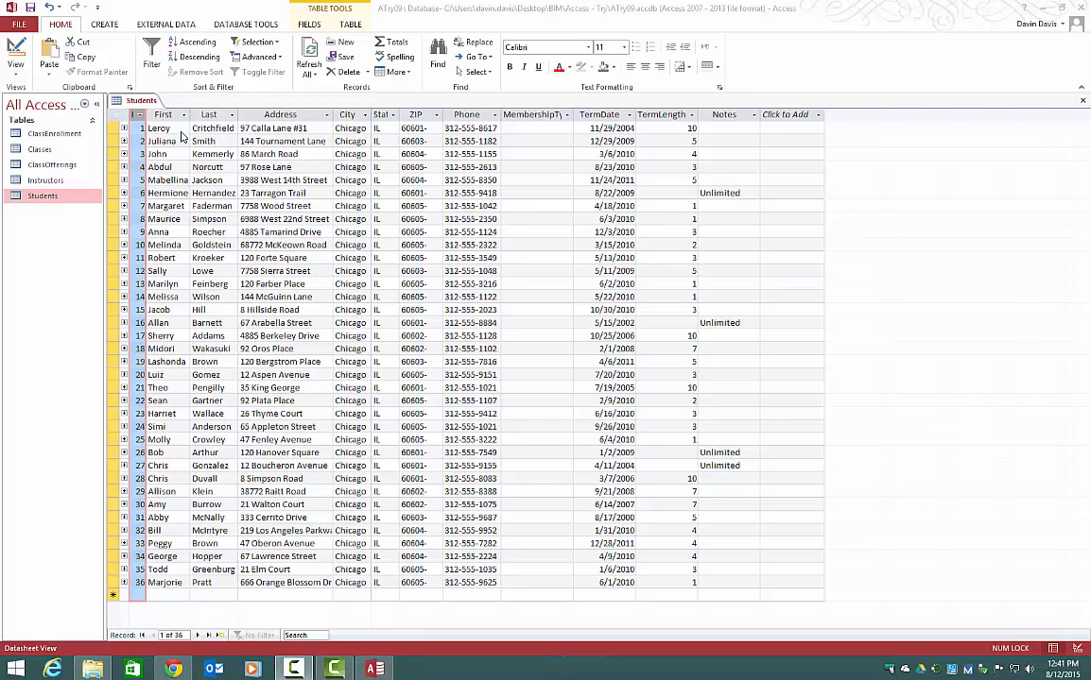
Move the TermLength column directly before TermDate and sort the records by both columns in descending order.
{"action": "left_click", "coordinate": [664, 116]}
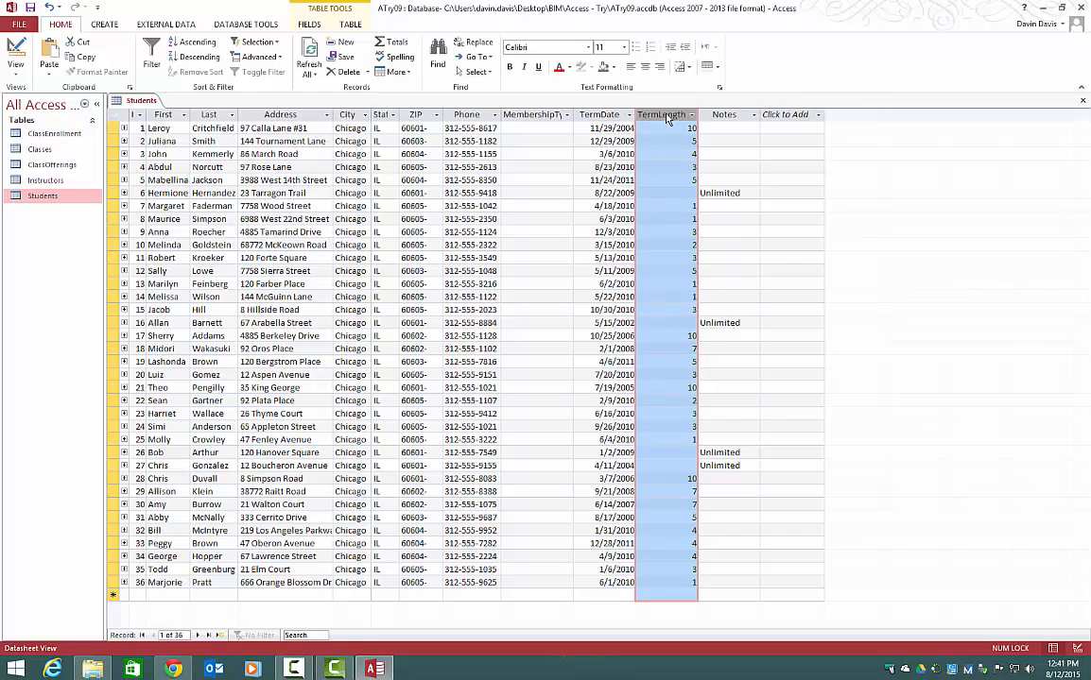
{"action": "left_click_drag", "start_coordinate": [667, 117], "coordinate": [606, 124]}
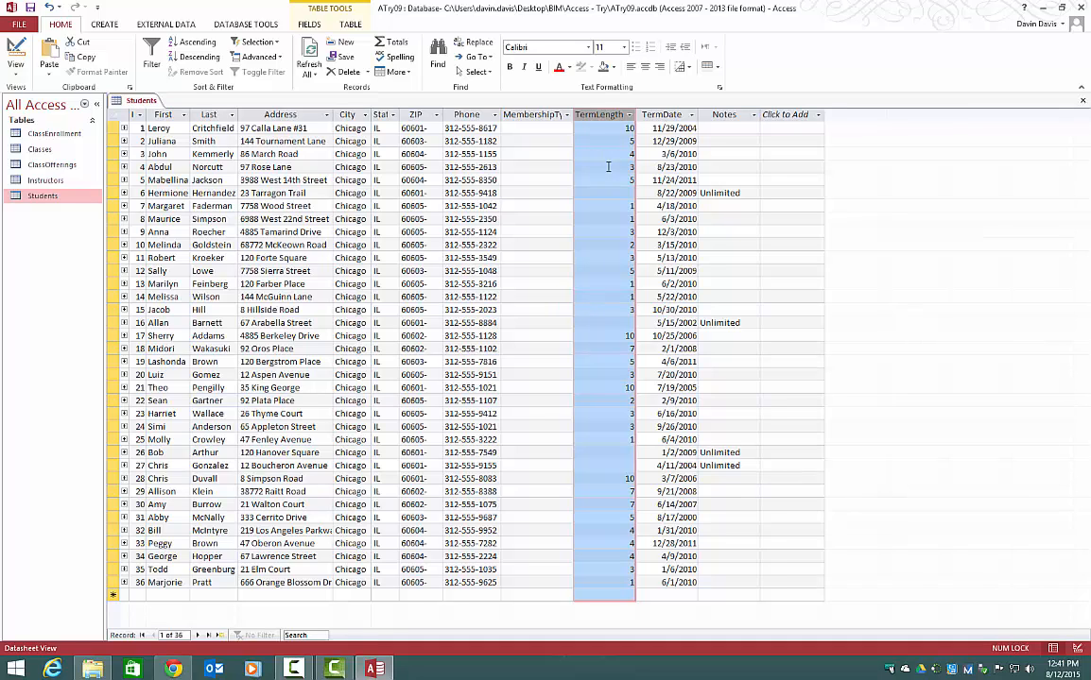
{"action": "left_click", "coordinate": [652, 115], "text": "shift"}
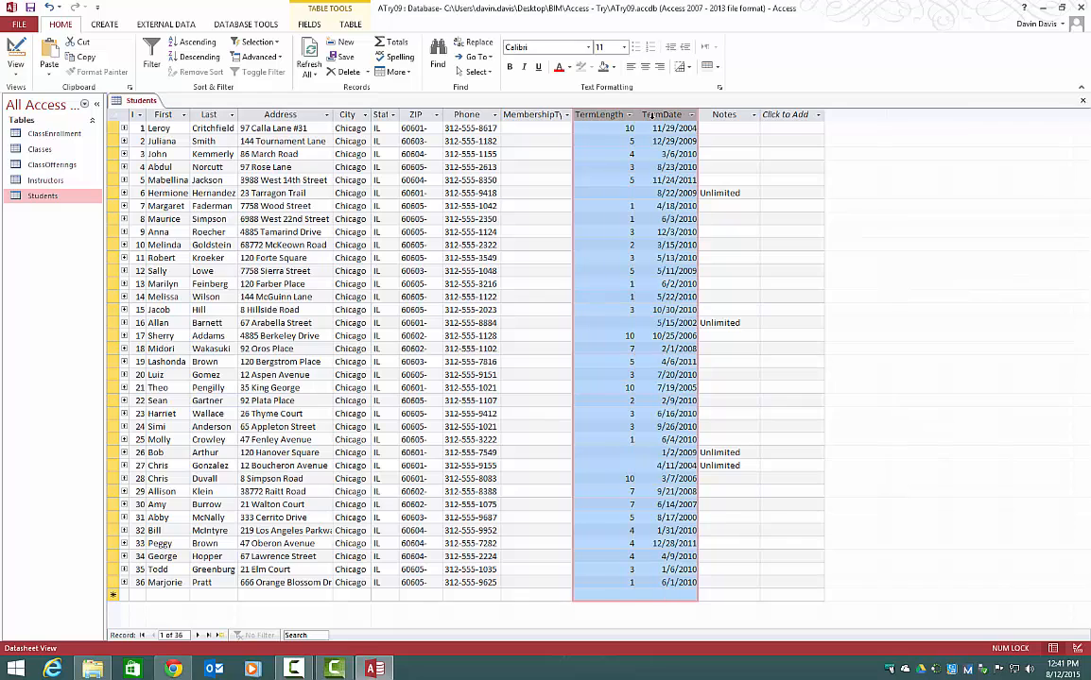
{"action": "left_click", "coordinate": [716, 115]}
{"action": "left_click_drag", "start_coordinate": [598, 115], "coordinate": [646, 115]}
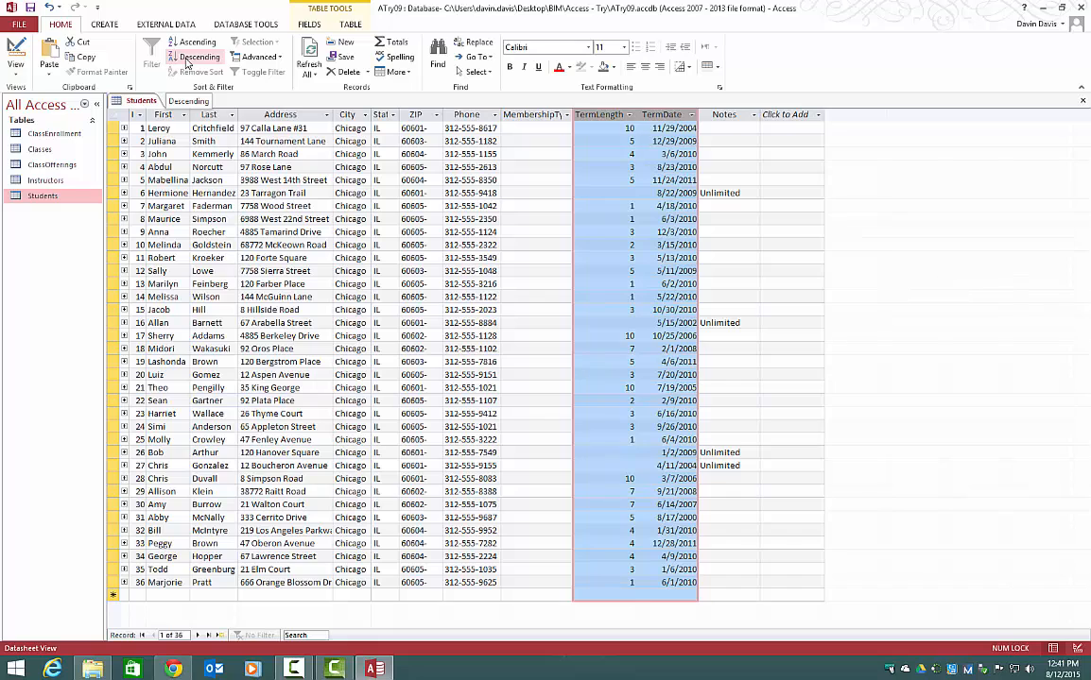
{"action": "left_click", "coordinate": [187, 60]}
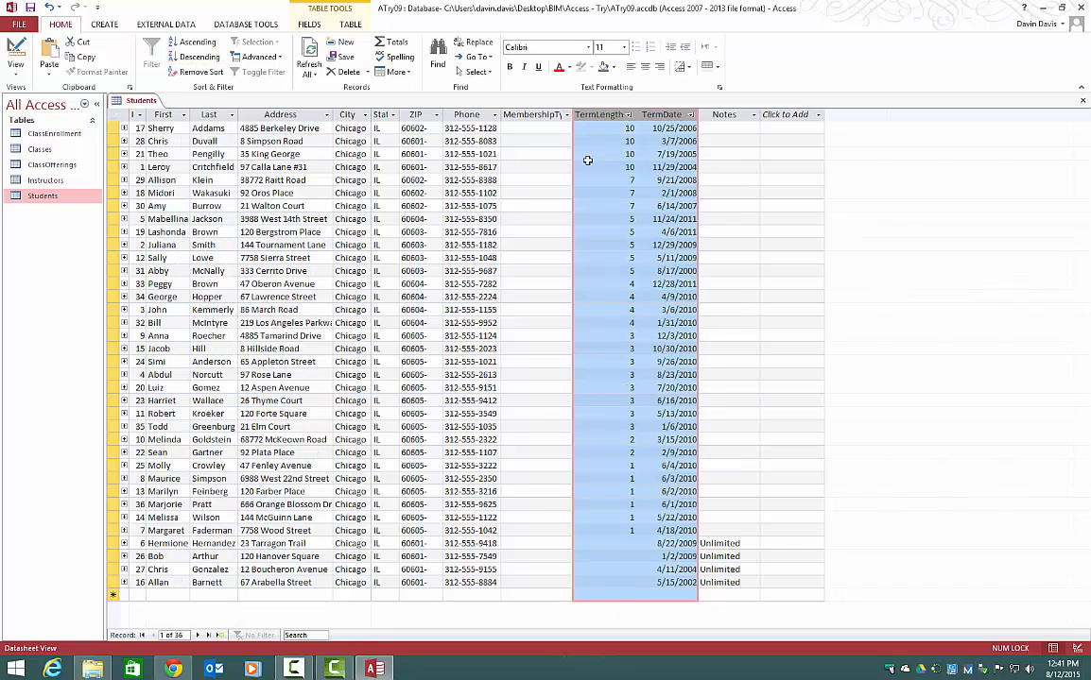
{"action": "left_click", "coordinate": [607, 129]}
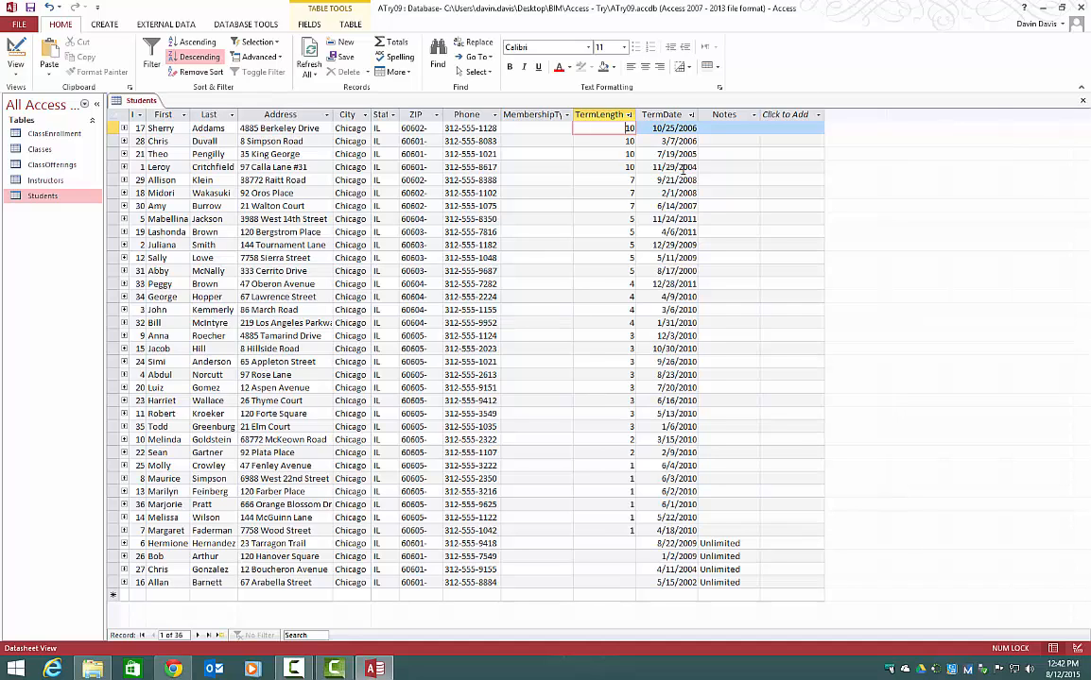
Move the TermLength column back directly after TermDate, and place the TermDate column between Last and Address.
{"action": "left_click", "coordinate": [613, 116]}
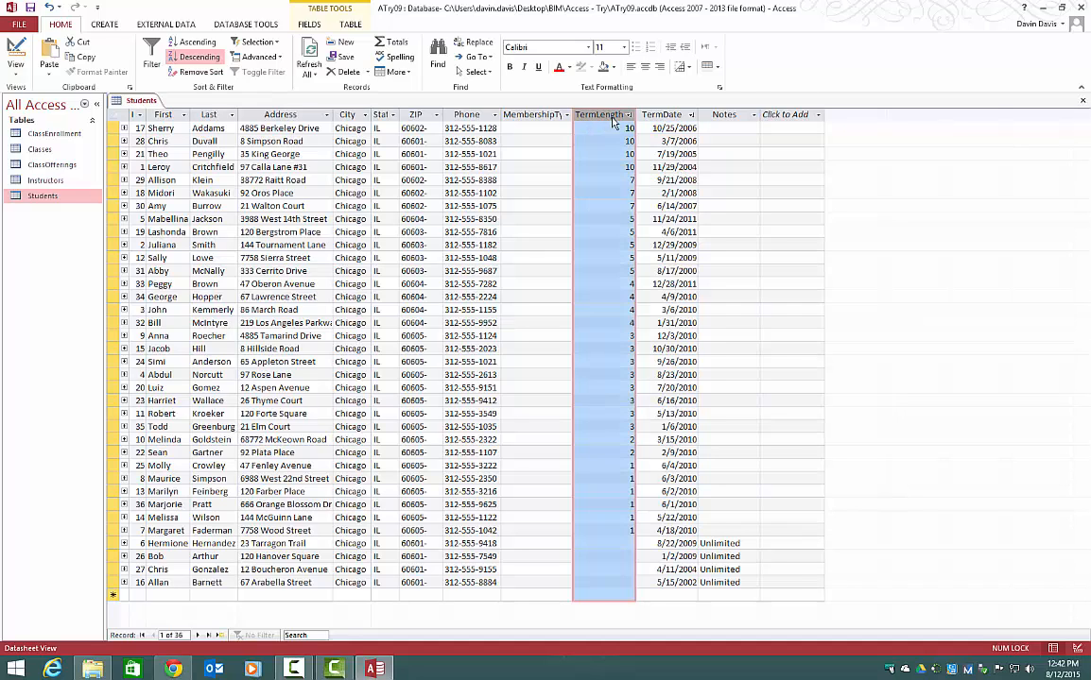
{"action": "left_click_drag", "start_coordinate": [612, 117], "coordinate": [699, 127]}
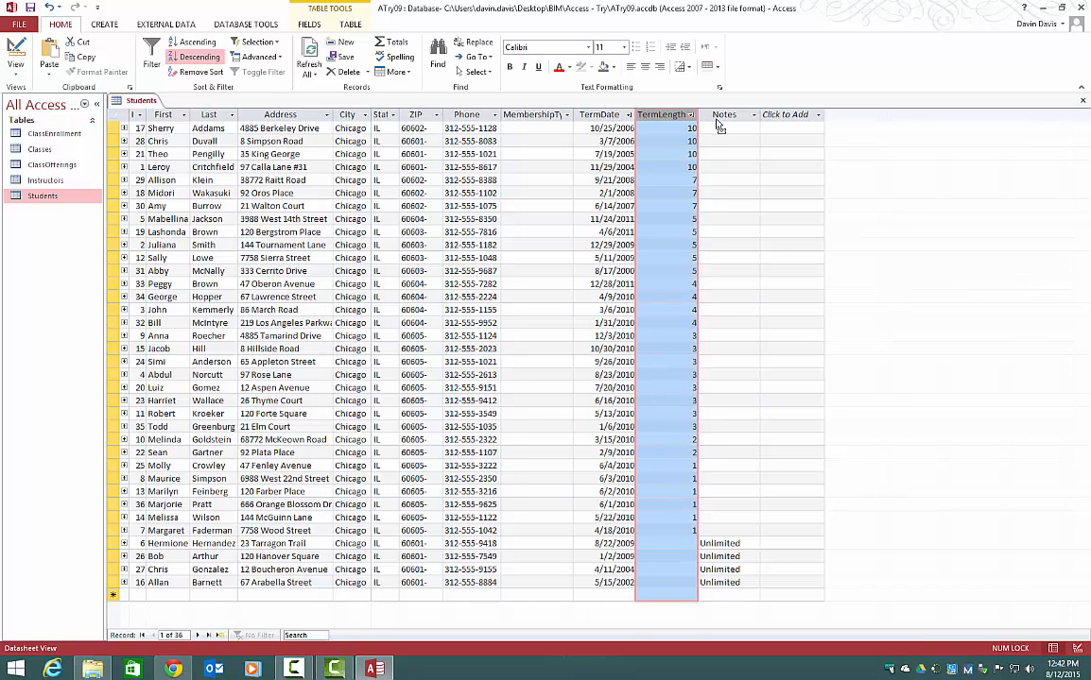
{"action": "left_click", "coordinate": [662, 130]}
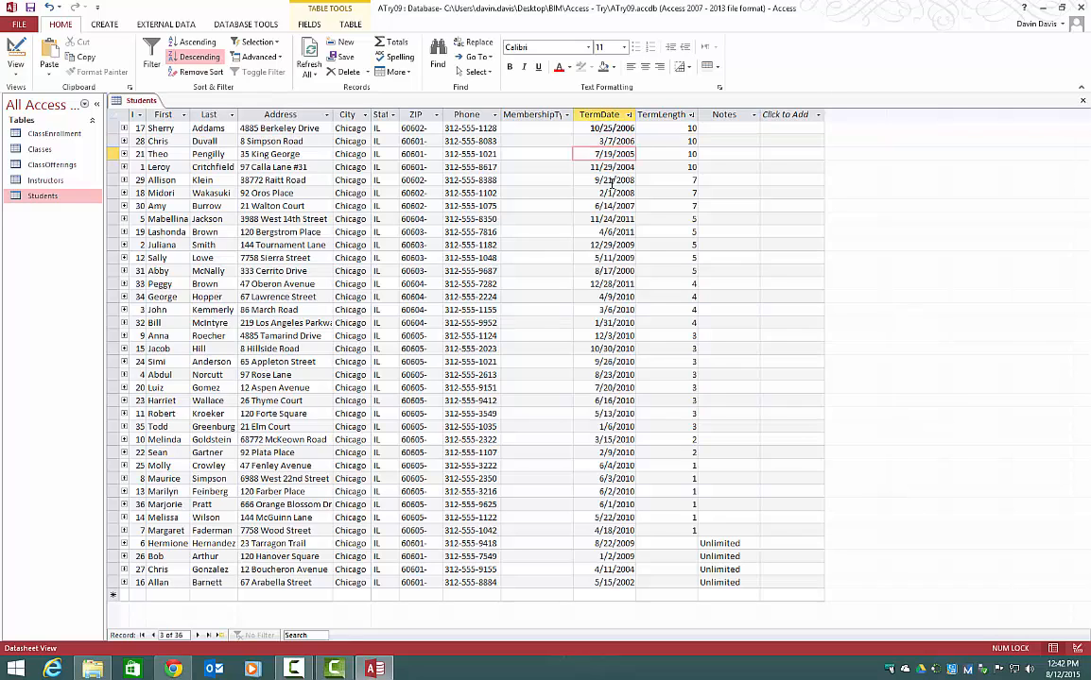
{"action": "left_click", "coordinate": [605, 180]}
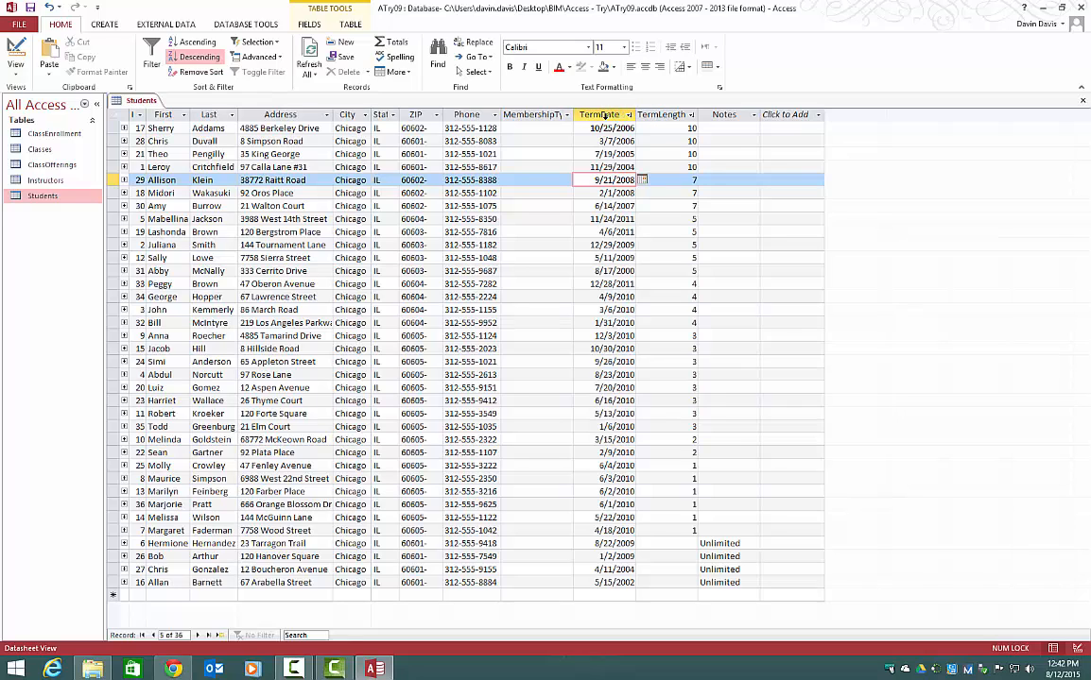
{"action": "left_click", "coordinate": [606, 114]}
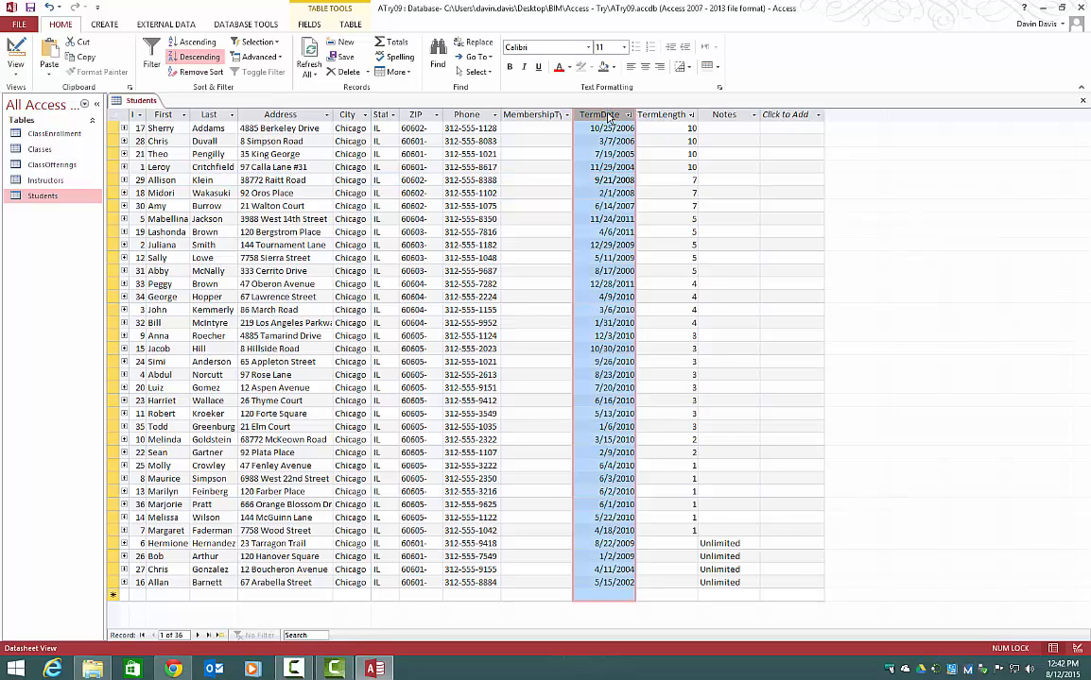
{"action": "left_click_drag", "start_coordinate": [609, 115], "coordinate": [270, 118]}
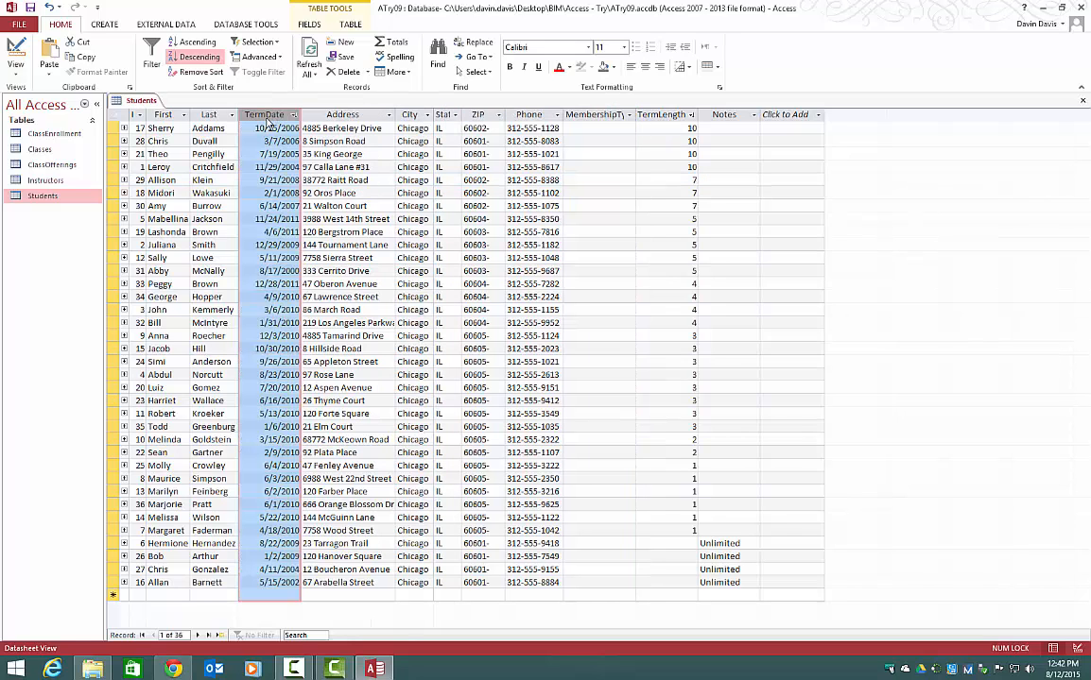